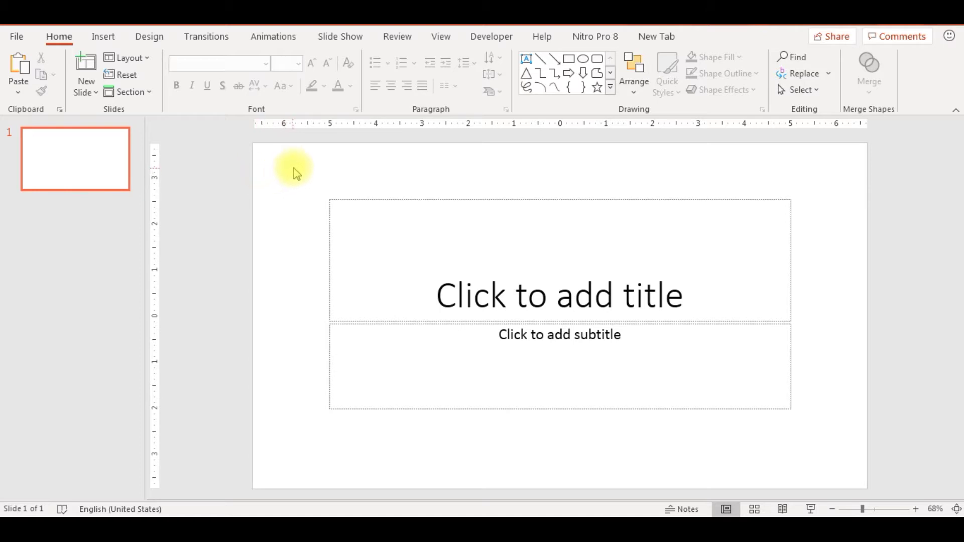
- Marquee-select the title and subtitle placeholders on slide 1 and delete them
{"action": "left_click_drag", "start_coordinate": [341, 266], "coordinate": [739, 450]}
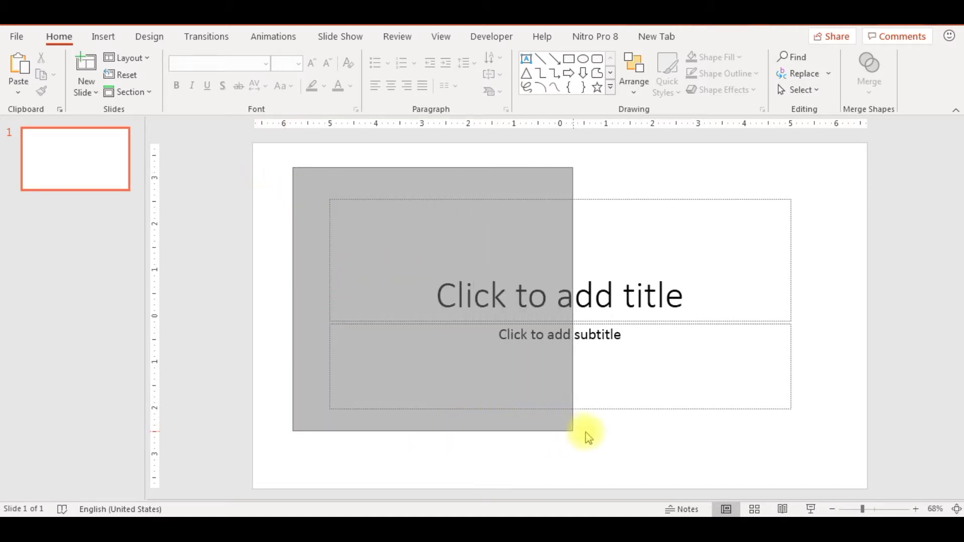
{"action": "left_click_drag", "start_coordinate": [738, 449], "coordinate": [824, 450]}
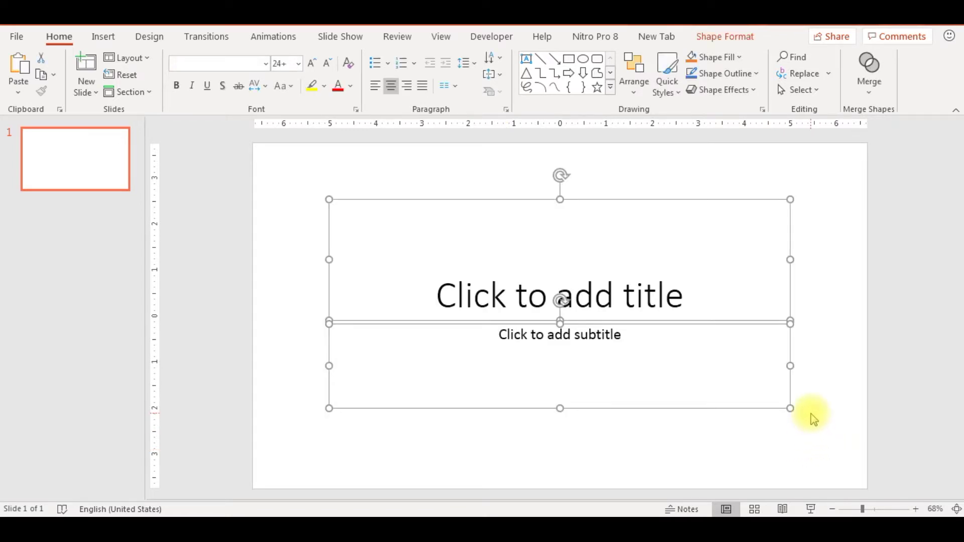
{"action": "key", "text": "Delete"}
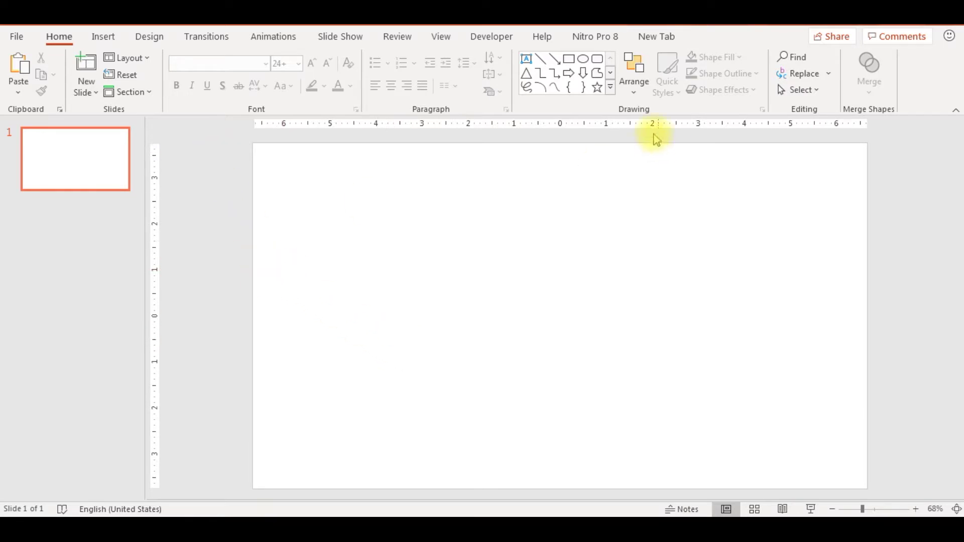
- Draw a wide text box across the top of the slide
{"action": "left_click", "coordinate": [105, 40]}
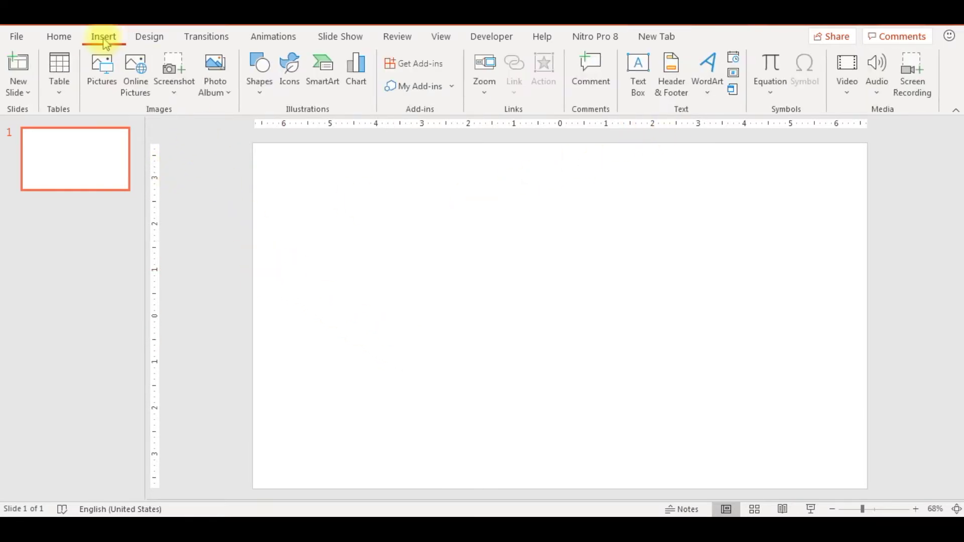
{"action": "left_click", "coordinate": [261, 98]}
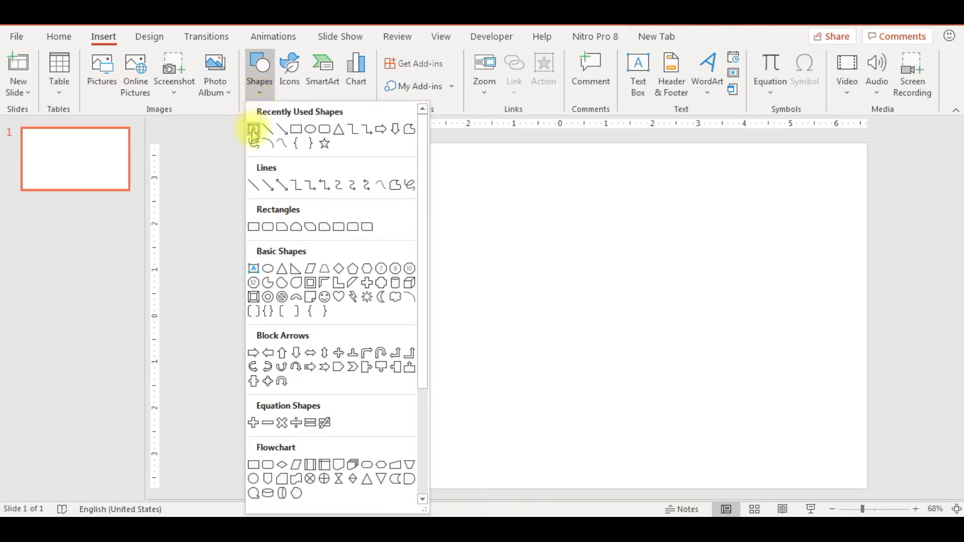
{"action": "left_click", "coordinate": [254, 131]}
{"action": "left_click_drag", "start_coordinate": [269, 173], "coordinate": [835, 257]}
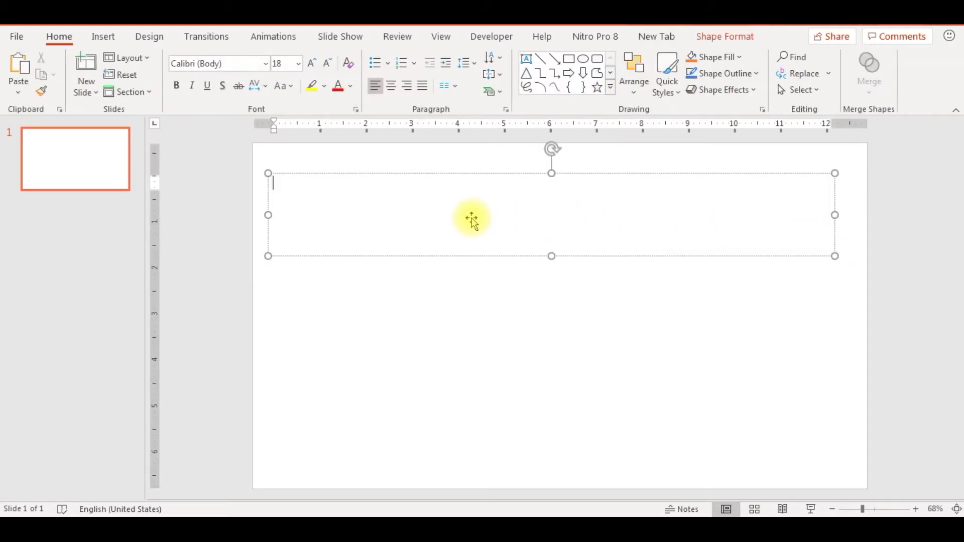
- Set the text box font to Arial Black
{"action": "left_click", "coordinate": [265, 64]}
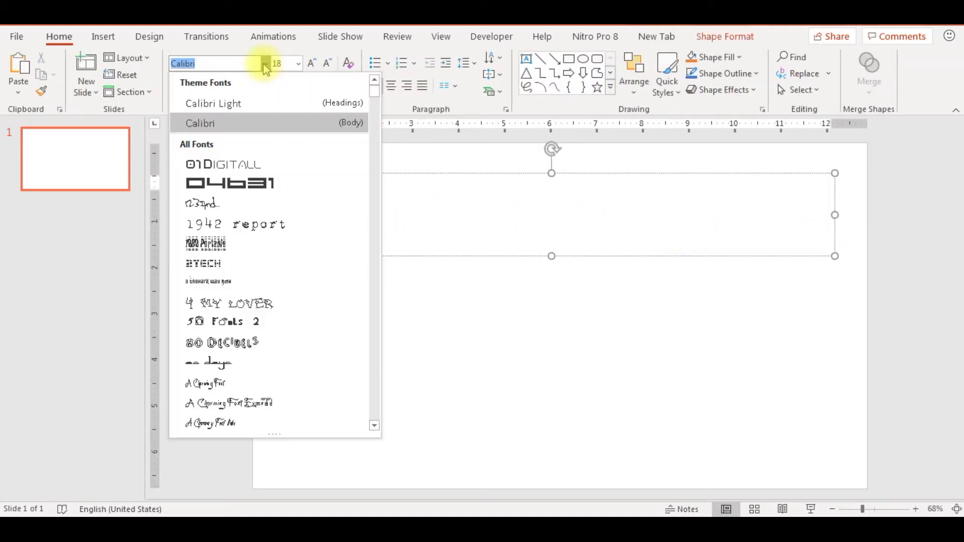
{"action": "type", "text": "A"}
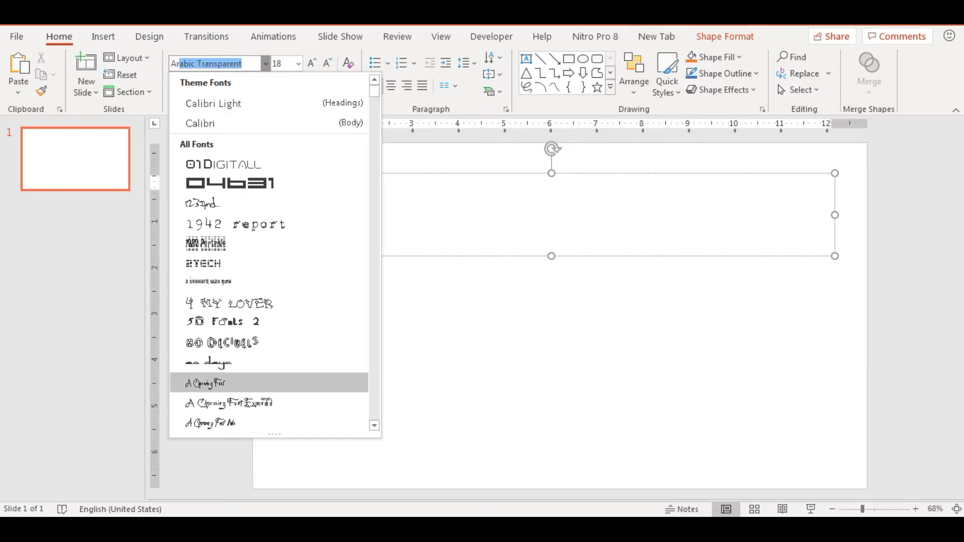
{"action": "type", "text": "ril"}
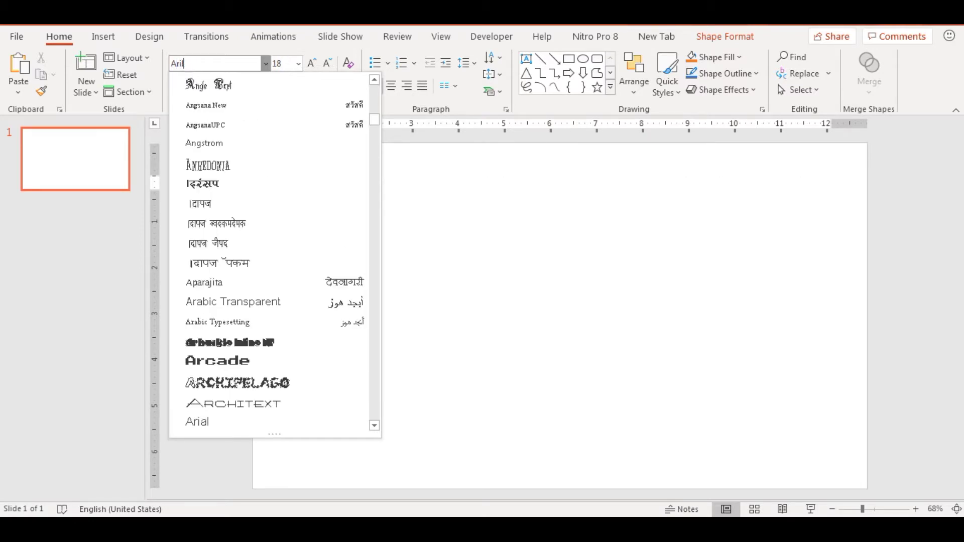
{"action": "key", "text": "BackSpace"}
{"action": "type", "text": "al"}
{"action": "key", "text": "Down"}
{"action": "left_click", "coordinate": [215, 424]}
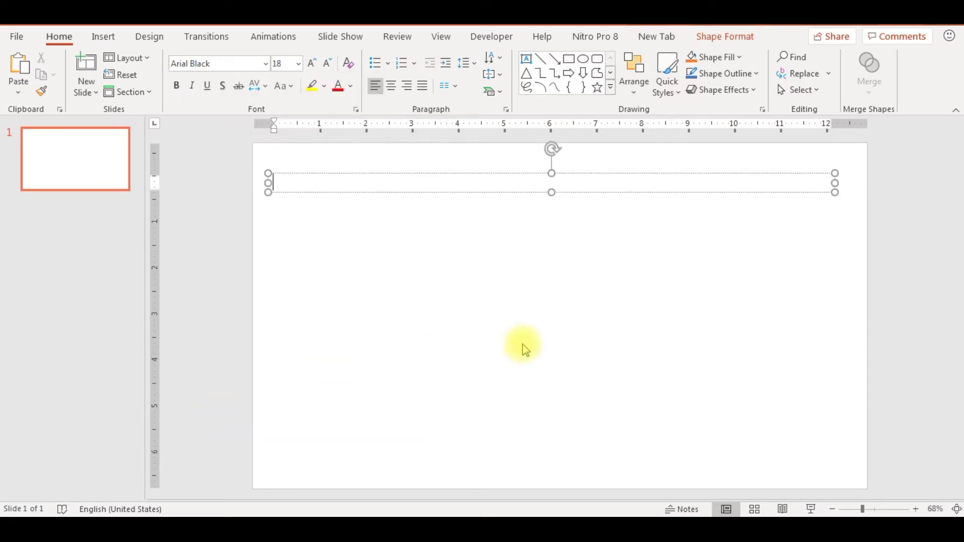
- Enter 'TEXT' at 239 pt, centre it in the box, and nudge the box slightly
{"action": "type", "text": "TEXT"}
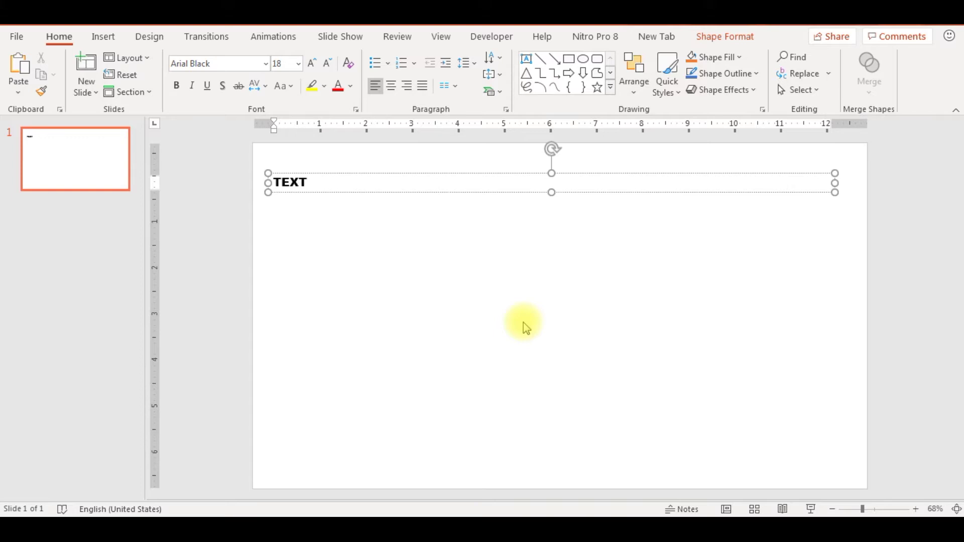
{"action": "key", "text": "shift+Left"}
{"action": "key", "text": "shift+Left"}
{"action": "key", "text": "shift+Left"}
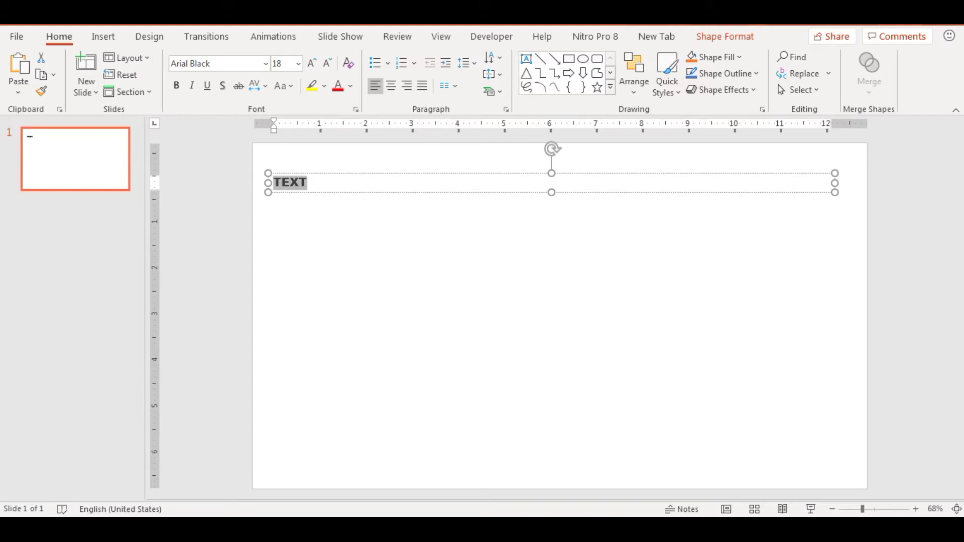
{"action": "key", "text": "ctrl+shift+period"}
{"action": "key", "text": "ctrl+shift+period"}
{"action": "key", "text": "ctrl+shift+period"}
{"action": "key", "text": "ctrl+shift+period"}
{"action": "key", "text": "ctrl+shift+period"}
{"action": "key", "text": "ctrl+shift+period"}
{"action": "key", "text": "ctrl+shift+period"}
{"action": "key", "text": "ctrl+shift+period"}
{"action": "key", "text": "ctrl+shift+period"}
{"action": "key", "text": "ctrl+shift+period"}
{"action": "key", "text": "ctrl+shift+period"}
{"action": "key", "text": "ctrl+shift+period"}
{"action": "key", "text": "ctrl+shift+period"}
{"action": "key", "text": "ctrl+shift+period"}
{"action": "key", "text": "ctrl+shift+period"}
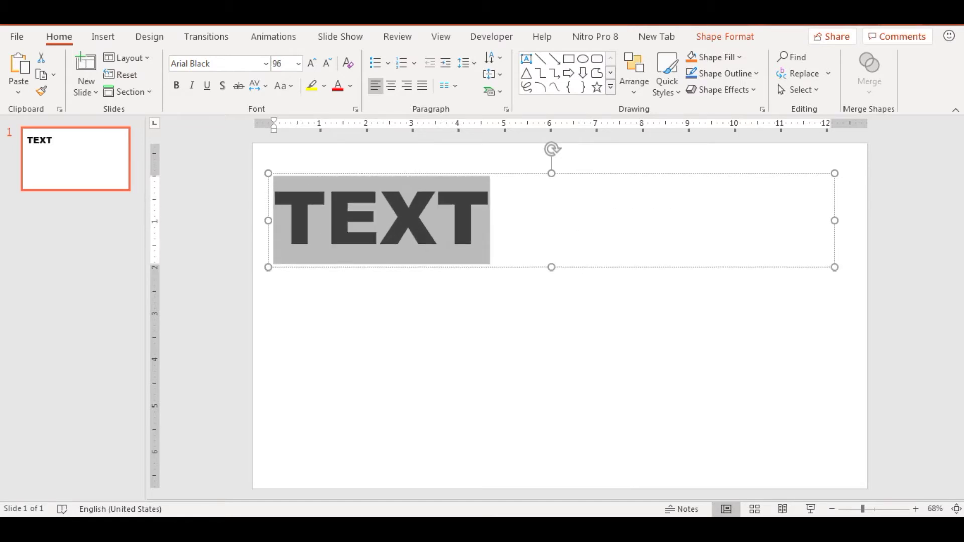
{"action": "key", "text": "ctrl+shift+period"}
{"action": "key", "text": "ctrl+shift+period"}
{"action": "key", "text": "ctrl+shift+period"}
{"action": "key", "text": "ctrl+shift+period"}
{"action": "key", "text": "ctrl+shift+period"}
{"action": "key", "text": "ctrl+shift+period"}
{"action": "key", "text": "ctrl+shift+period"}
{"action": "key", "text": "ctrl+shift+period"}
{"action": "key", "text": "ctrl+shift+period"}
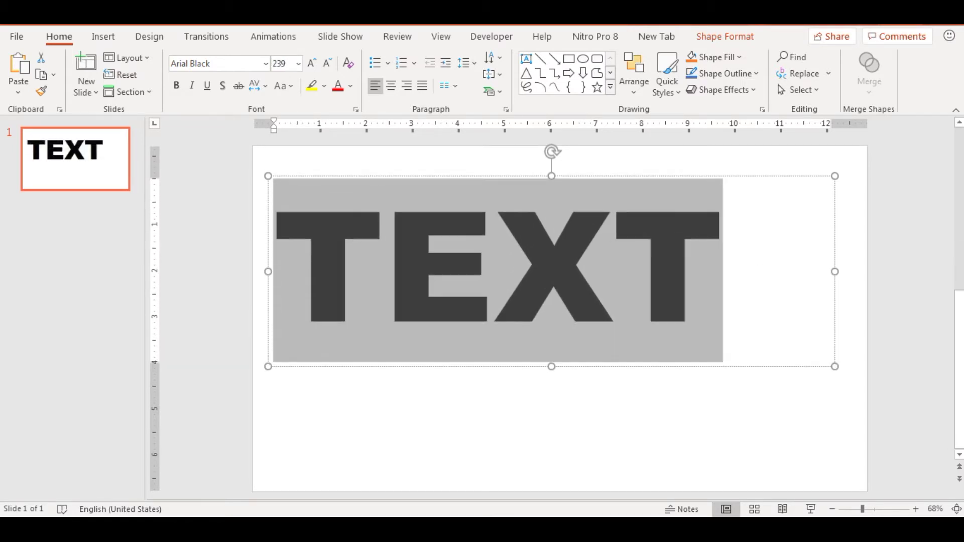
{"action": "left_click", "coordinate": [628, 246]}
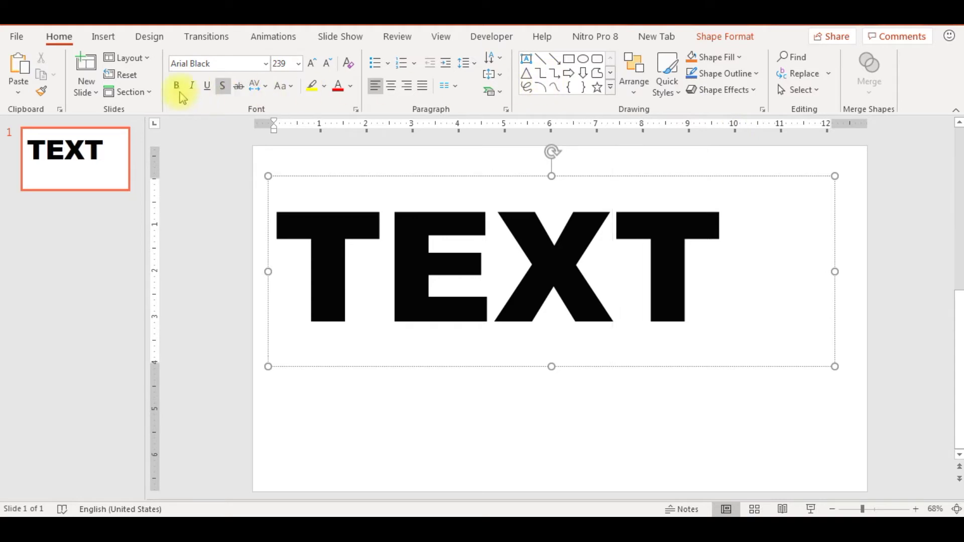
{"action": "left_click", "coordinate": [391, 86]}
{"action": "left_click_drag", "start_coordinate": [331, 176], "coordinate": [339, 167]}
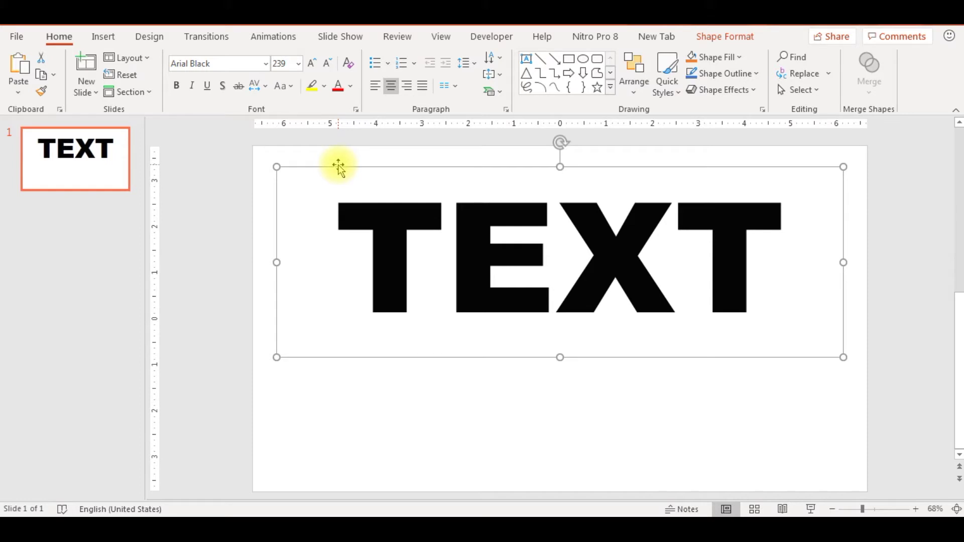
- Cut the TEXT box and paste it back as a PNG picture, then reposition it
{"action": "right_click", "coordinate": [747, 166]}
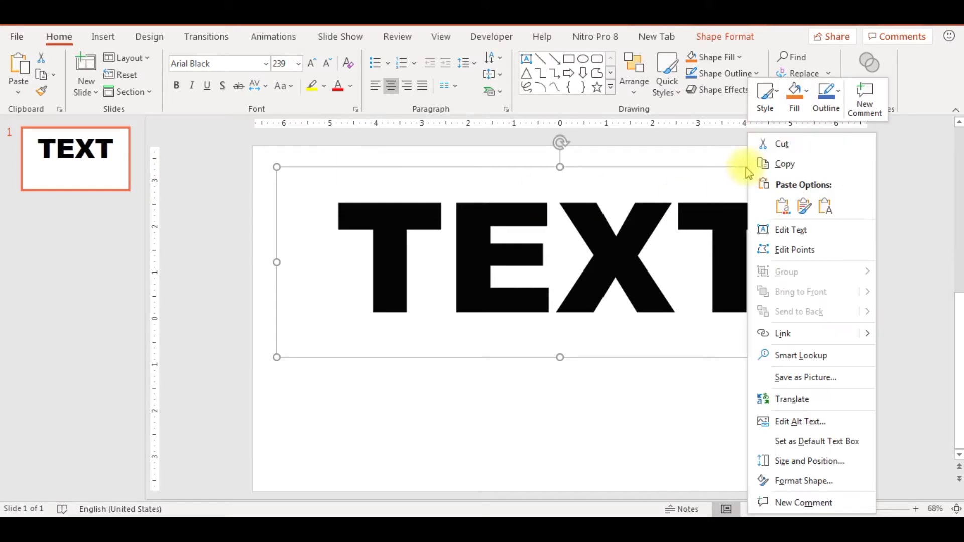
{"action": "left_click", "coordinate": [786, 146]}
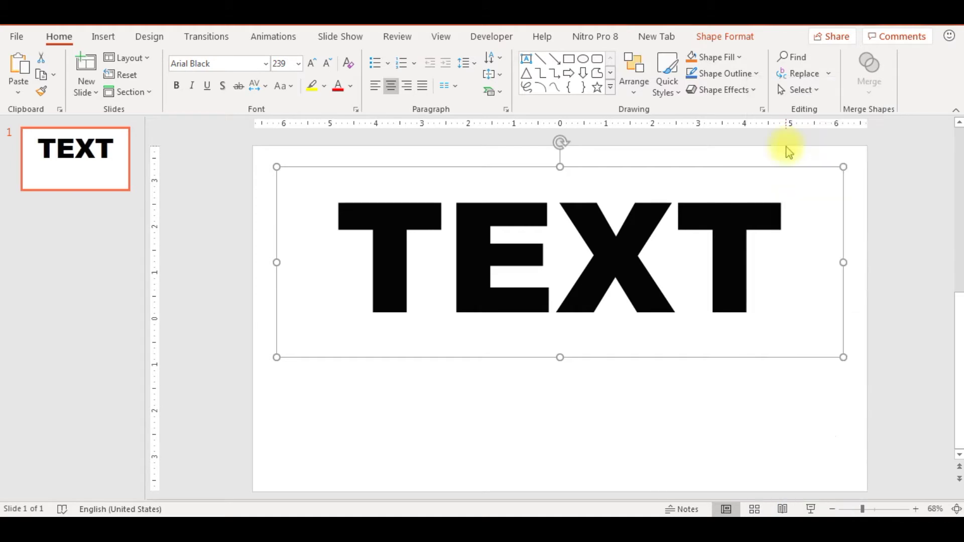
{"action": "left_click", "coordinate": [24, 95]}
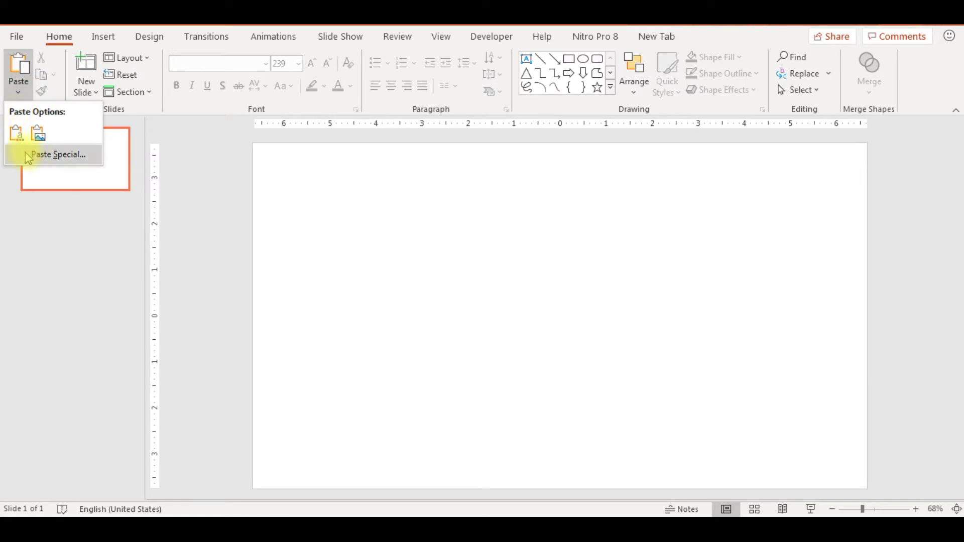
{"action": "left_click", "coordinate": [43, 155]}
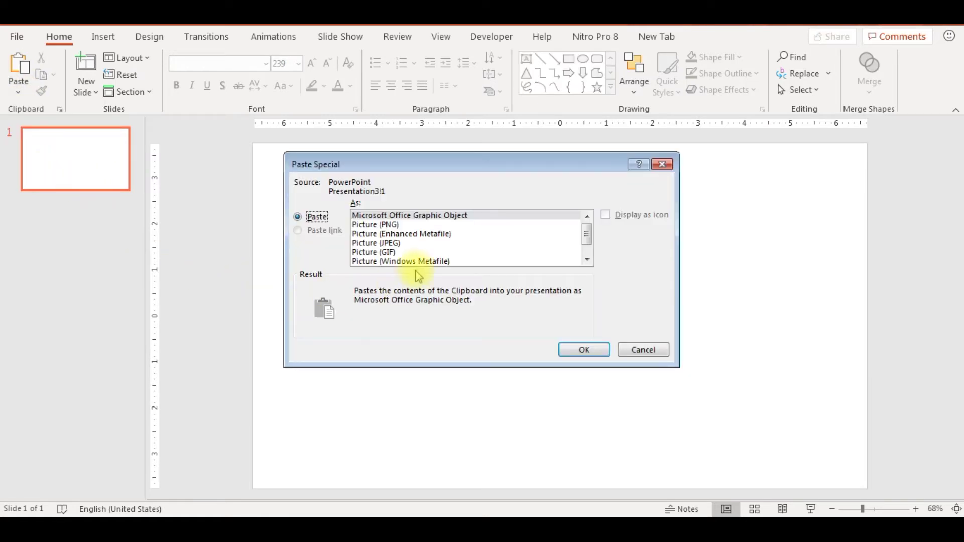
{"action": "left_click", "coordinate": [371, 225]}
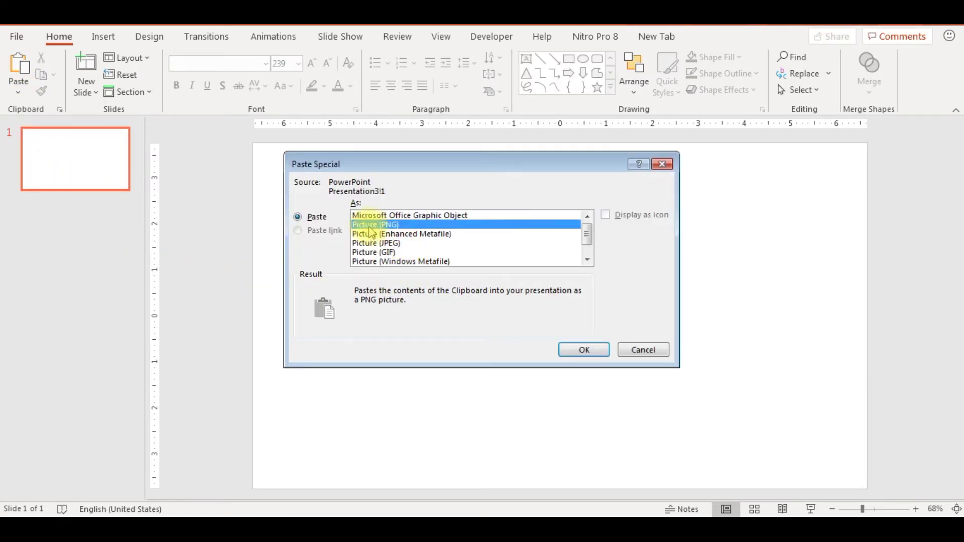
{"action": "left_click", "coordinate": [583, 349]}
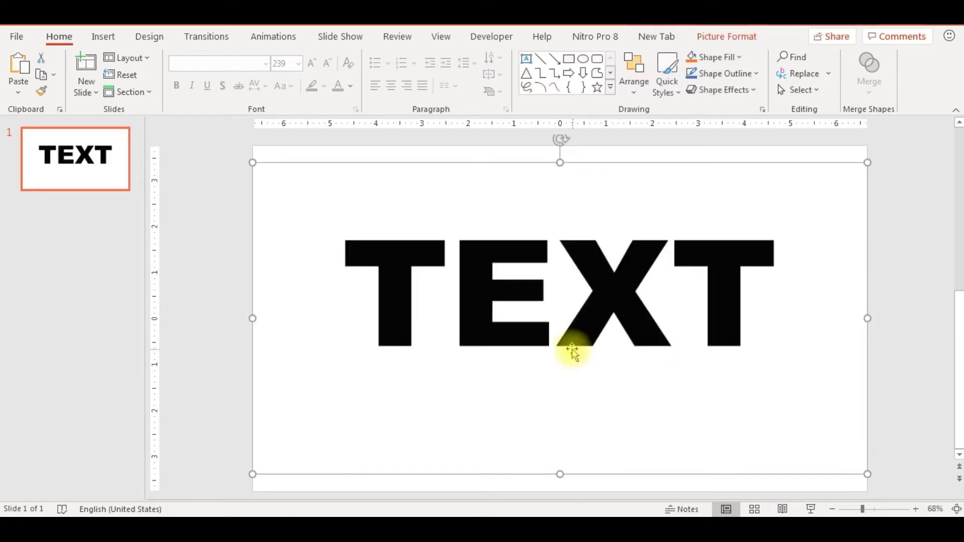
{"action": "mouse_move", "coordinate": [491, 260]}
{"action": "left_mouse_down"}
{"action": "mouse_move", "coordinate": [474, 246]}
{"action": "mouse_move", "coordinate": [479, 271]}
{"action": "left_mouse_up"}
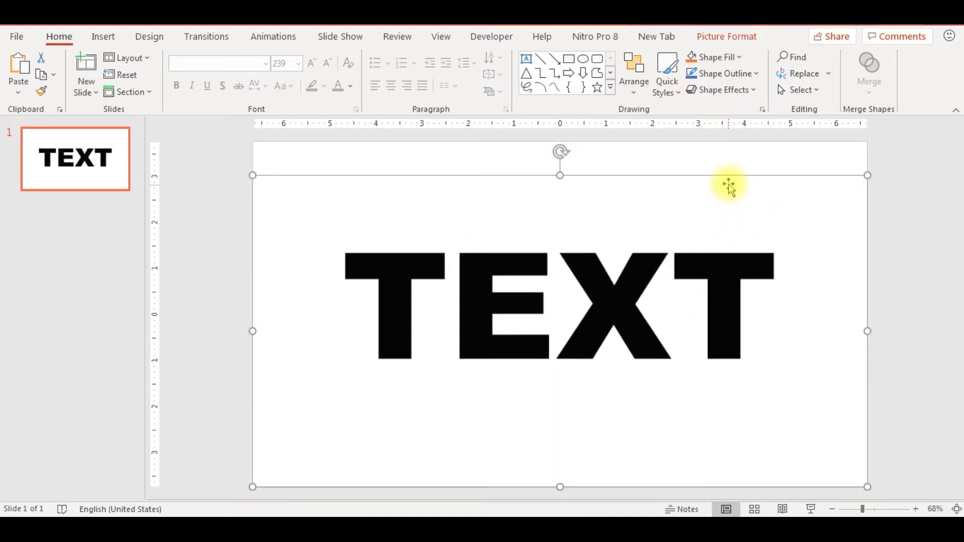
- Crop the TEXT picture tightly to its letters, trimming all four sides to 2.48" × 9.4"
{"action": "left_click", "coordinate": [743, 40]}
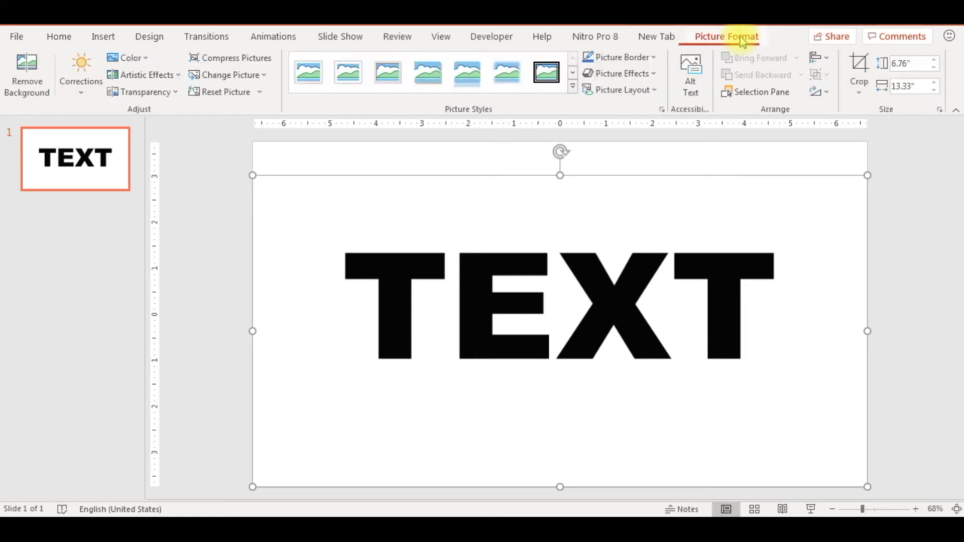
{"action": "left_click", "coordinate": [861, 95]}
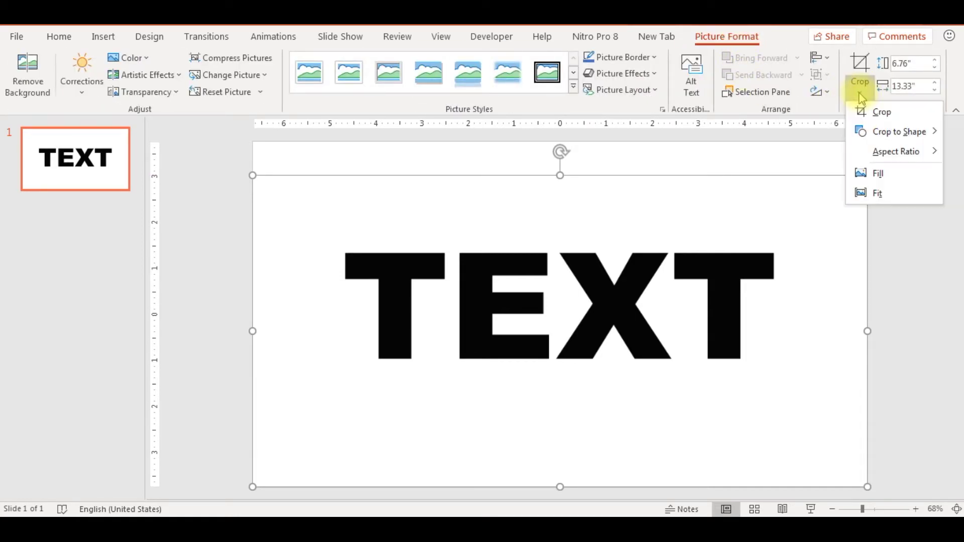
{"action": "left_click", "coordinate": [874, 111]}
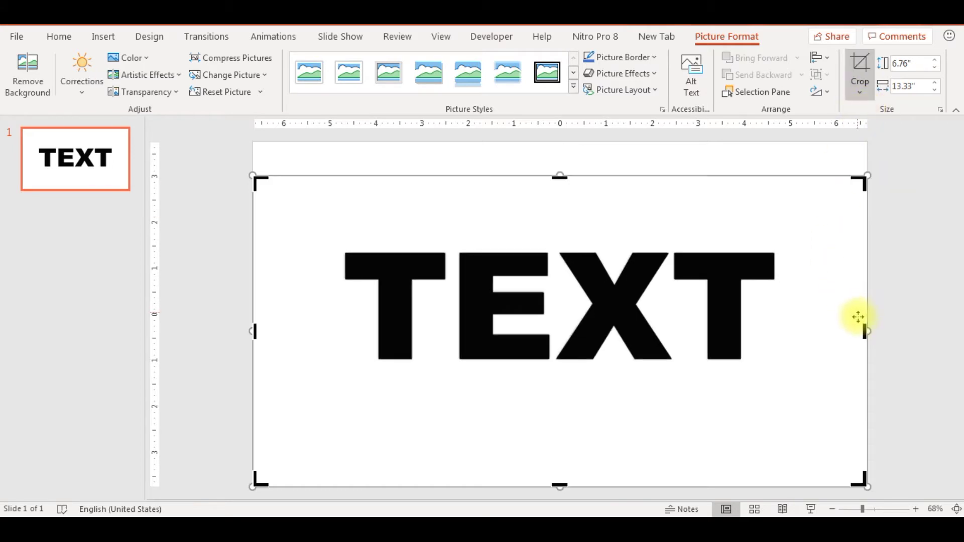
{"action": "left_click_drag", "start_coordinate": [865, 332], "coordinate": [775, 334]}
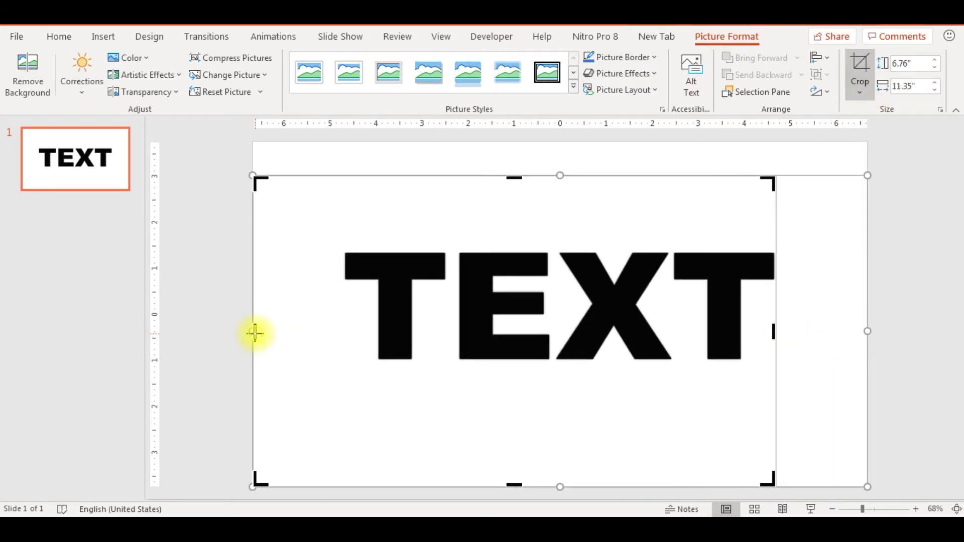
{"action": "left_click_drag", "start_coordinate": [254, 334], "coordinate": [342, 344]}
{"action": "left_click_drag", "start_coordinate": [558, 176], "coordinate": [555, 250]}
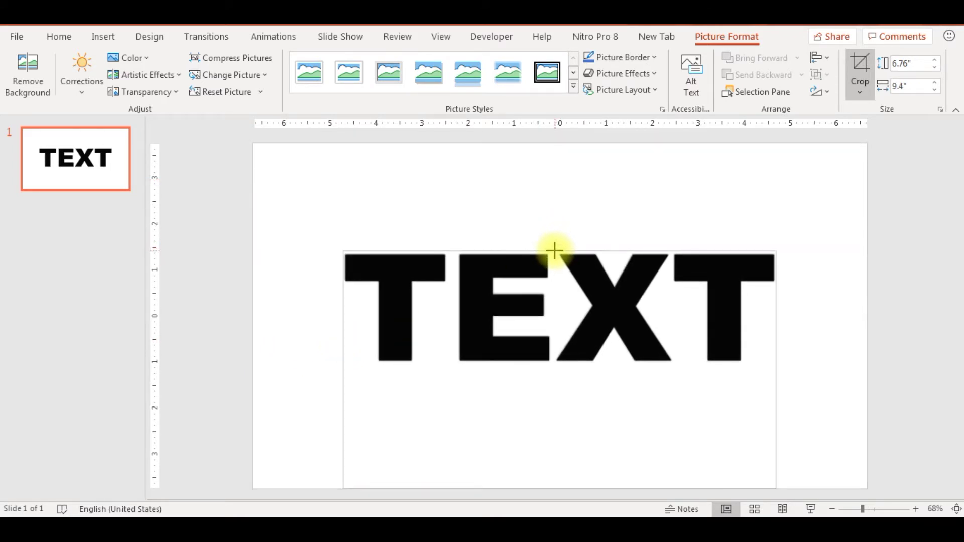
{"action": "left_click_drag", "start_coordinate": [557, 486], "coordinate": [529, 367]}
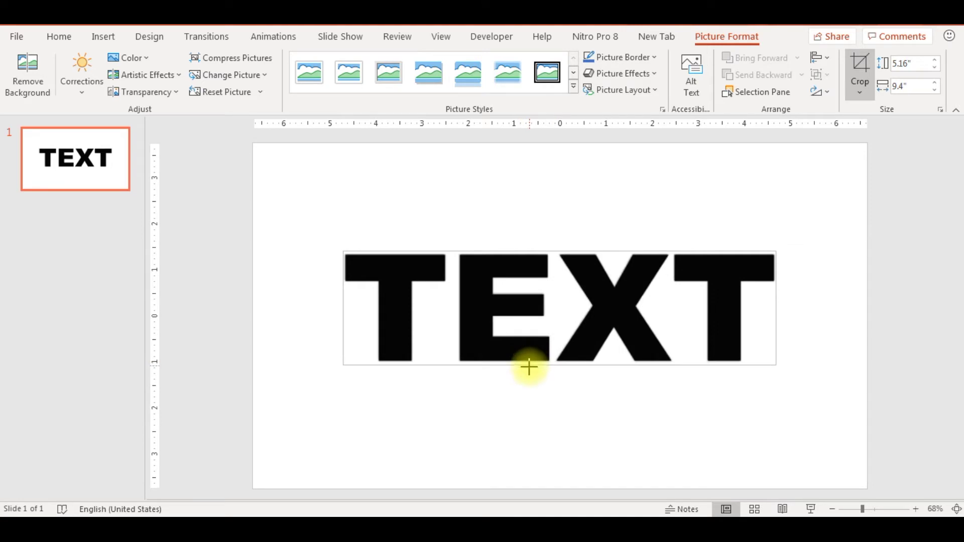
{"action": "left_click", "coordinate": [882, 327]}
- Move the cropped TEXT picture higher on the slide and reselect it
{"action": "left_click_drag", "start_coordinate": [623, 310], "coordinate": [621, 258]}
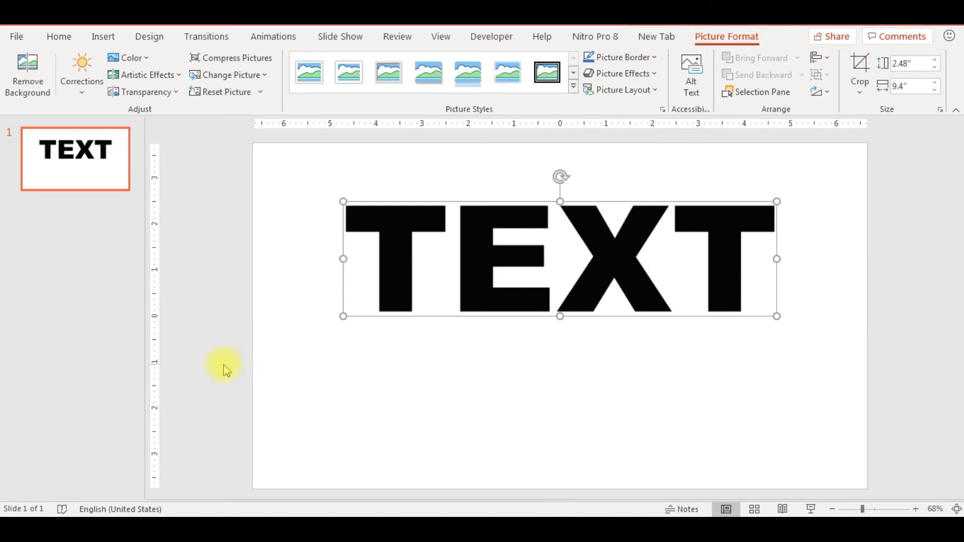
{"action": "left_click", "coordinate": [319, 262]}
{"action": "left_click", "coordinate": [390, 245]}
- Draw a blue 2.5" × 9.48" rectangle matching the TEXT width and move it just below
{"action": "left_click", "coordinate": [106, 40]}
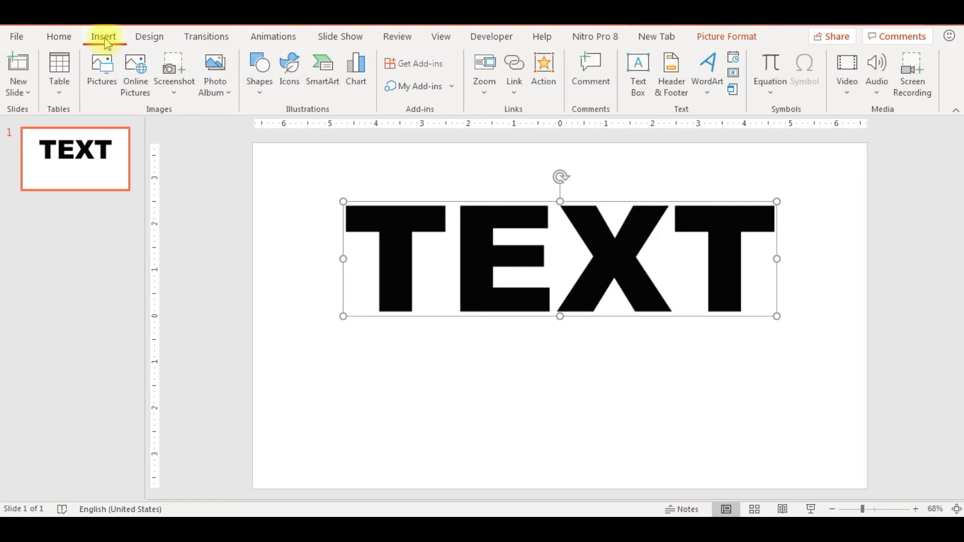
{"action": "left_click", "coordinate": [260, 95]}
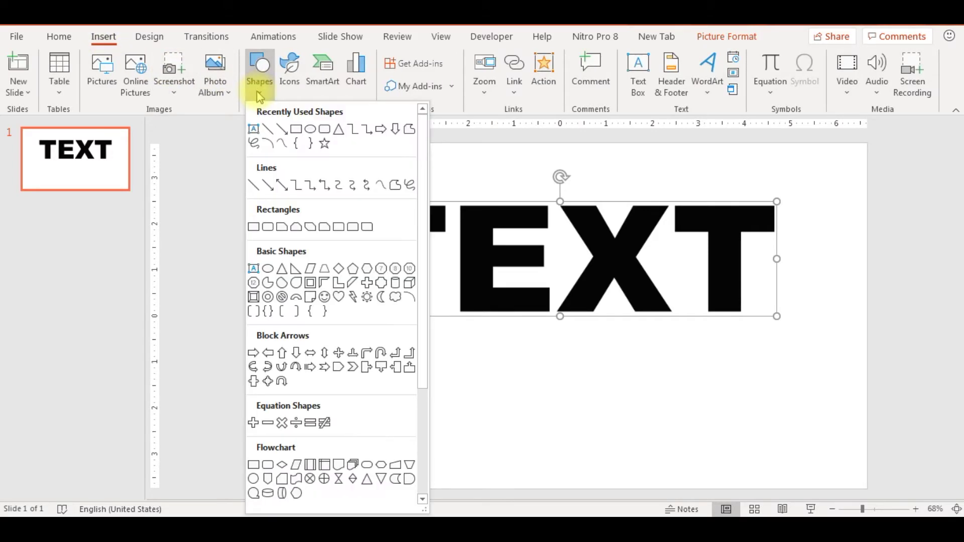
{"action": "left_click", "coordinate": [296, 130]}
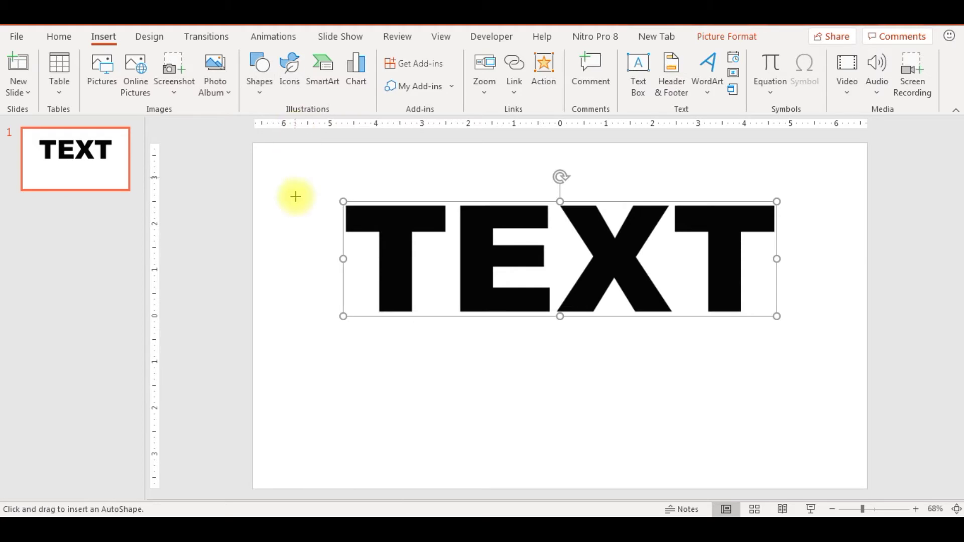
{"action": "mouse_move", "coordinate": [342, 201]}
{"action": "left_mouse_down"}
{"action": "mouse_move", "coordinate": [530, 313]}
{"action": "mouse_move", "coordinate": [759, 317]}
{"action": "left_mouse_up"}
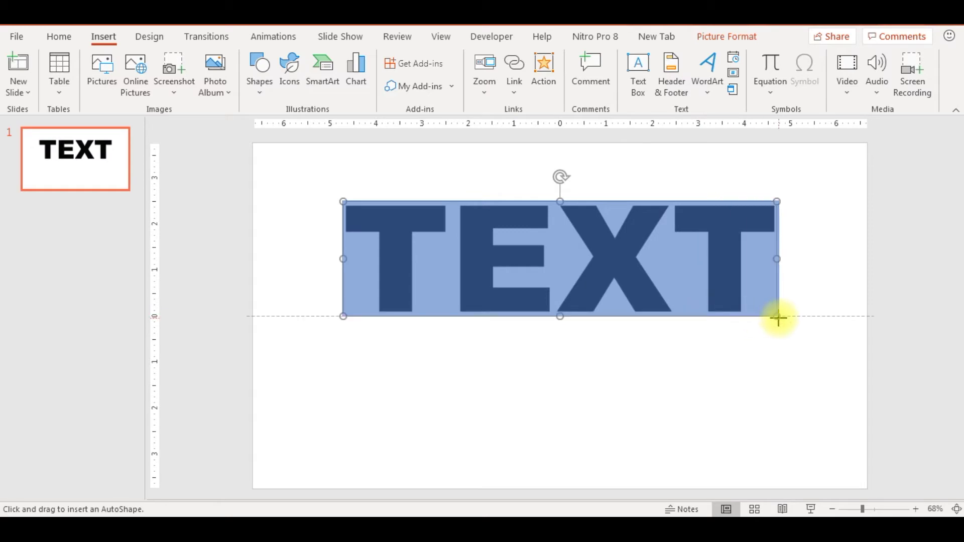
{"action": "left_click_drag", "start_coordinate": [759, 316], "coordinate": [778, 317]}
{"action": "left_click_drag", "start_coordinate": [538, 256], "coordinate": [539, 412]}
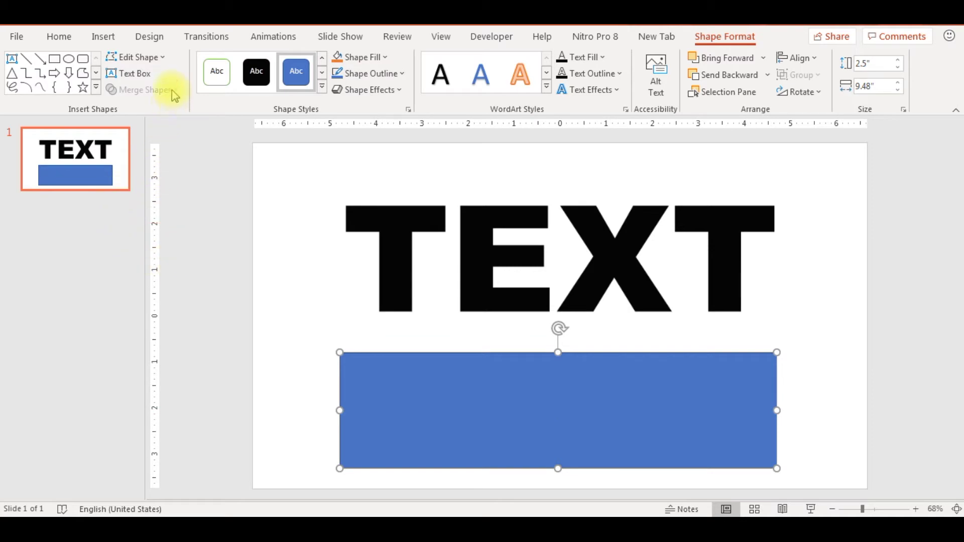
{"action": "left_click", "coordinate": [105, 38]}
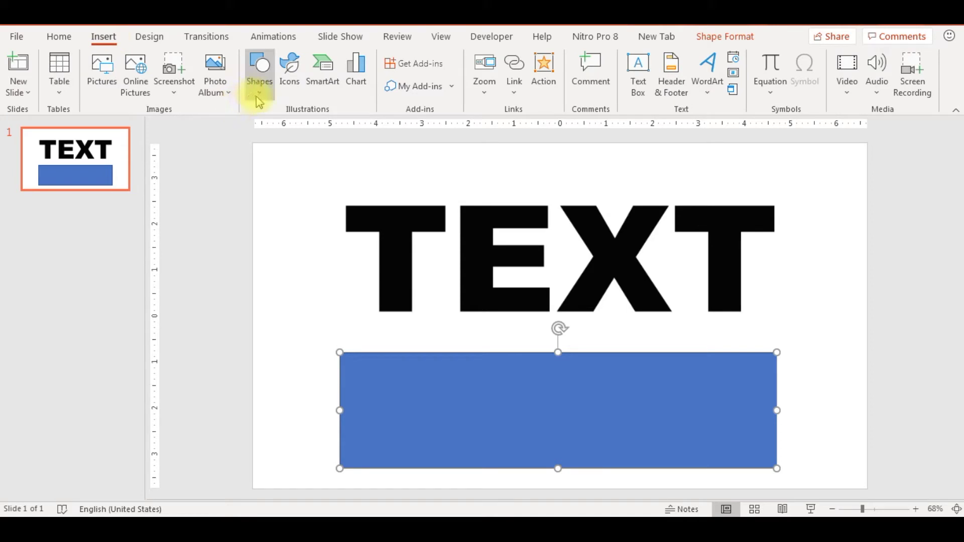
- Draw a gold freeform piece over the top-right part of the rectangle
{"action": "left_click", "coordinate": [260, 80]}
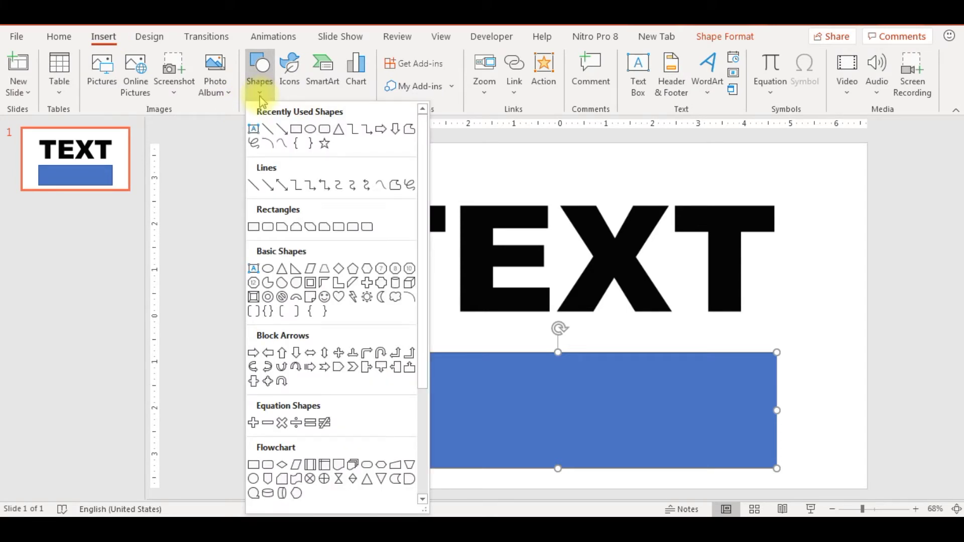
{"action": "left_click", "coordinate": [396, 187]}
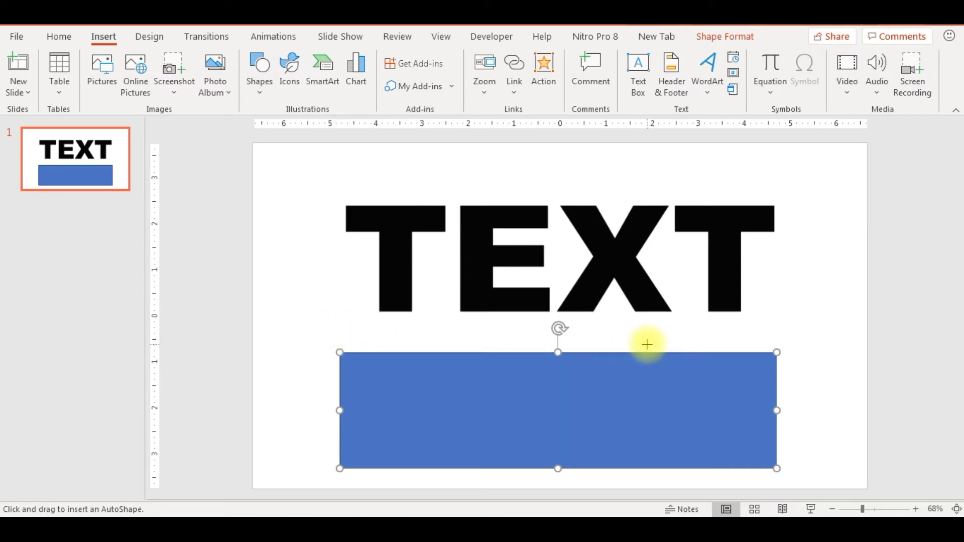
{"action": "left_click", "coordinate": [590, 345]}
{"action": "left_click", "coordinate": [794, 397]}
{"action": "left_click", "coordinate": [790, 348]}
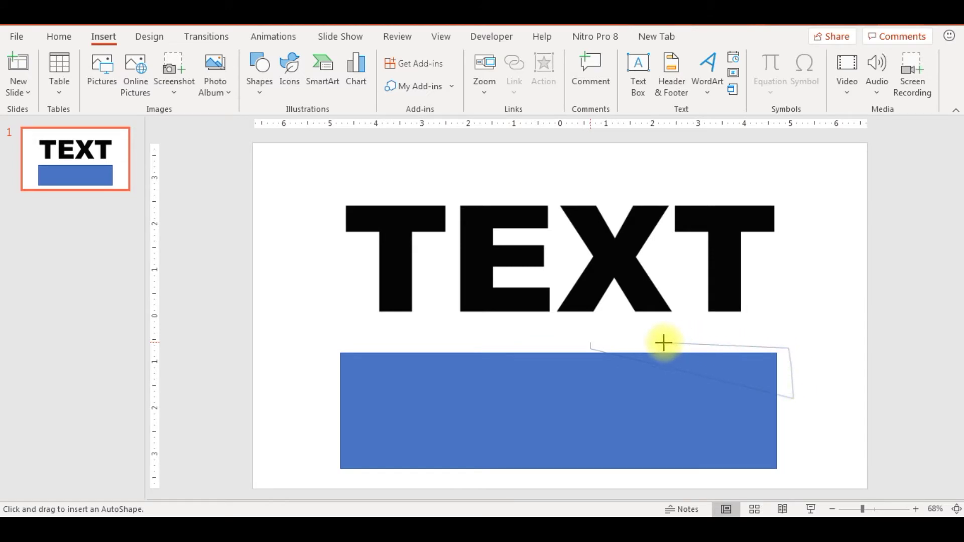
{"action": "left_click", "coordinate": [590, 341]}
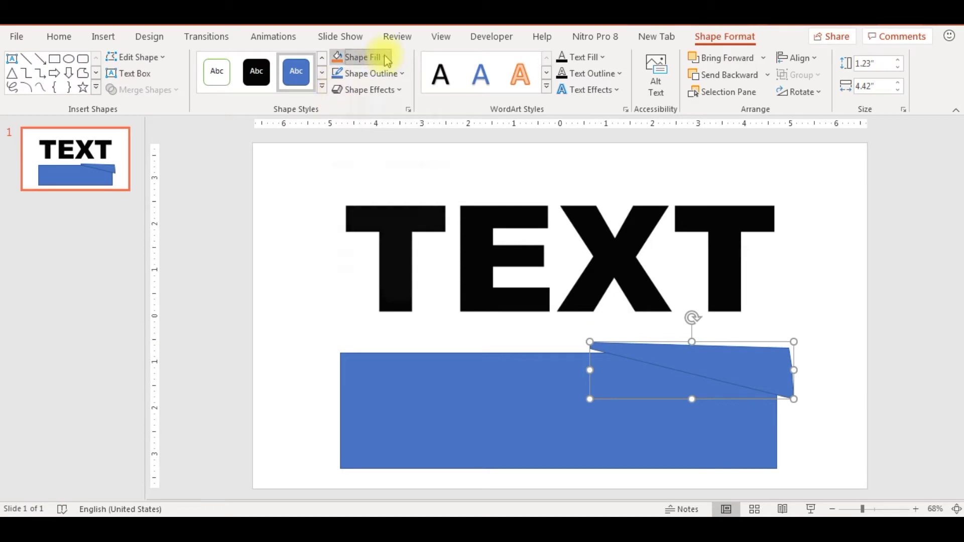
{"action": "left_click", "coordinate": [384, 59]}
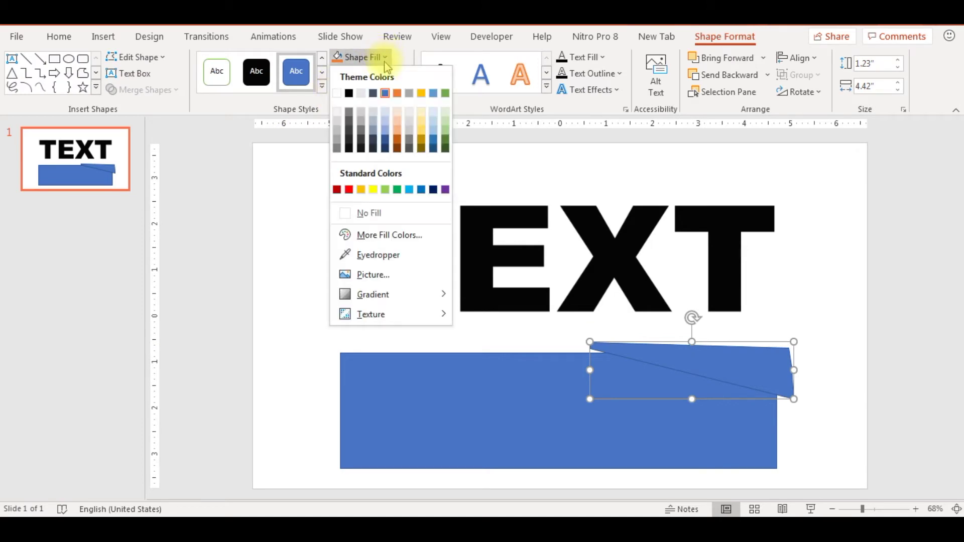
{"action": "left_click", "coordinate": [361, 189]}
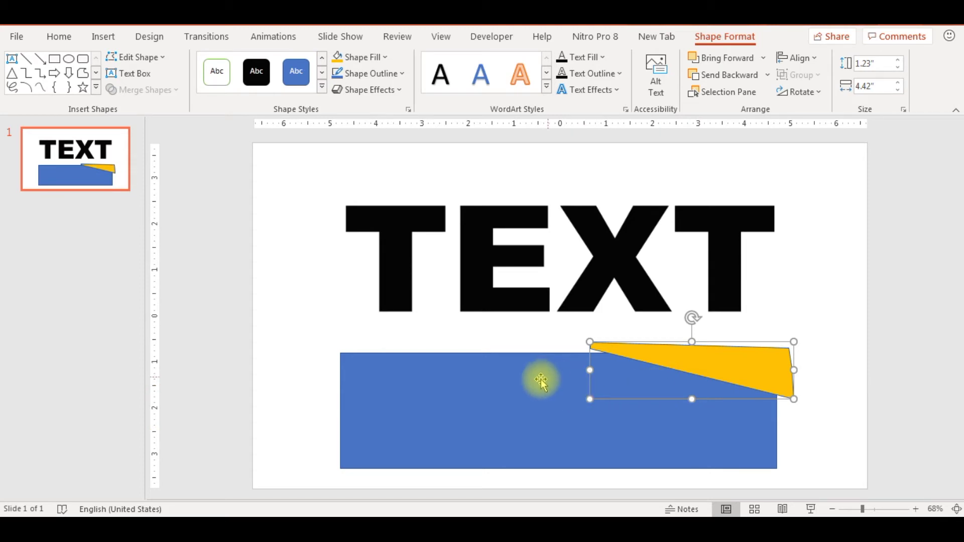
{"action": "left_click", "coordinate": [308, 317]}
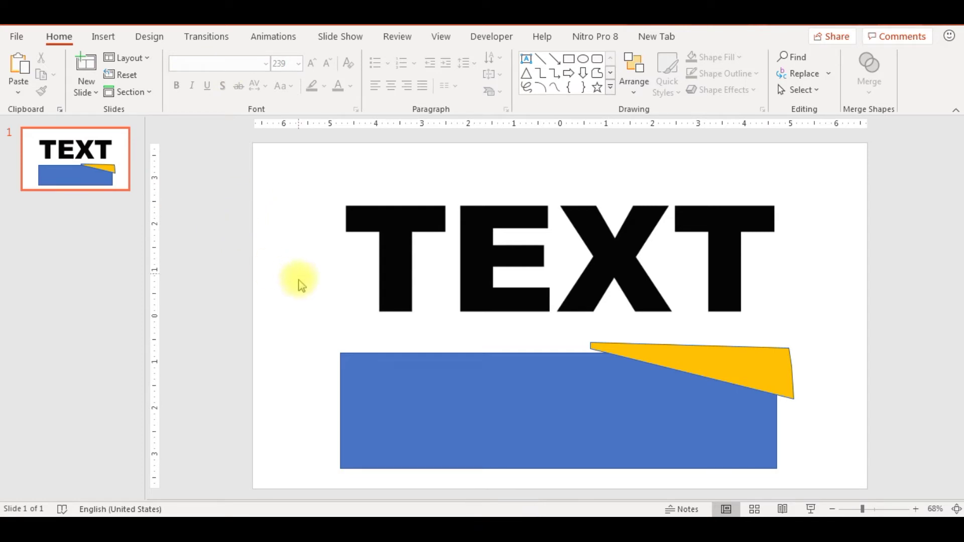
- Sketch a long freeform strip across the rectangle
{"action": "left_click", "coordinate": [103, 36]}
{"action": "left_click", "coordinate": [262, 98]}
{"action": "left_click", "coordinate": [392, 184]}
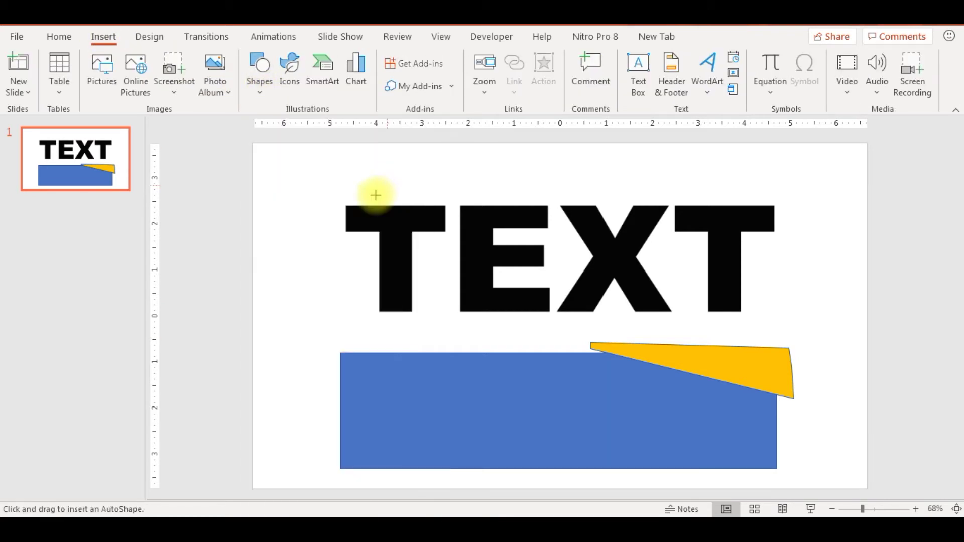
{"action": "left_click_drag", "start_coordinate": [326, 409], "coordinate": [799, 428]}
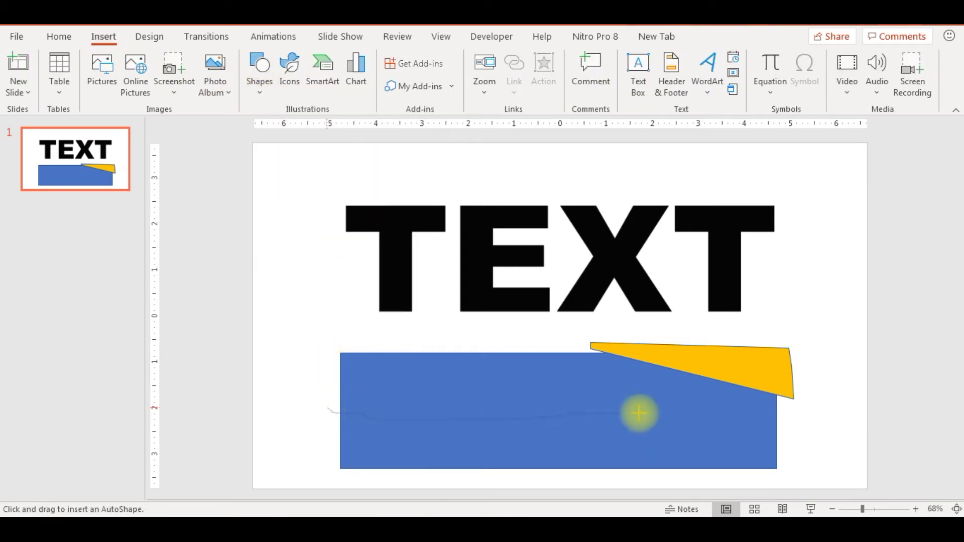
{"action": "left_click", "coordinate": [322, 442]}
{"action": "left_click", "coordinate": [327, 409]}
- Add a gold freeform triangle at the rectangle's left side
{"action": "left_click", "coordinate": [103, 36]}
{"action": "left_click", "coordinate": [259, 71]}
{"action": "left_click", "coordinate": [394, 189]}
{"action": "left_click", "coordinate": [327, 323]}
{"action": "left_click", "coordinate": [506, 385]}
{"action": "left_click", "coordinate": [302, 424]}
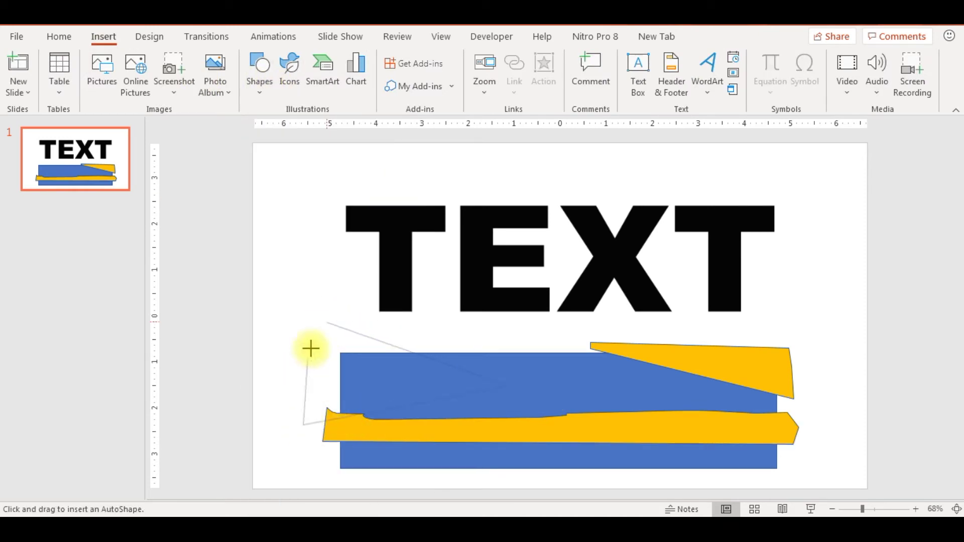
{"action": "left_click", "coordinate": [327, 323]}
{"action": "left_click", "coordinate": [337, 59]}
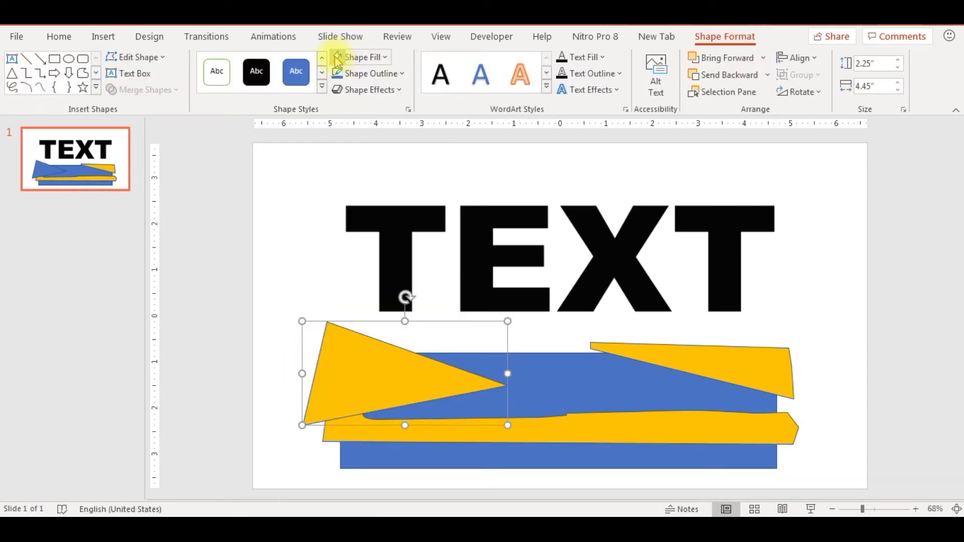
- Undo an accidental tiny freeform shape
{"action": "left_click", "coordinate": [103, 36]}
{"action": "left_click", "coordinate": [260, 71]}
{"action": "left_click", "coordinate": [320, 132]}
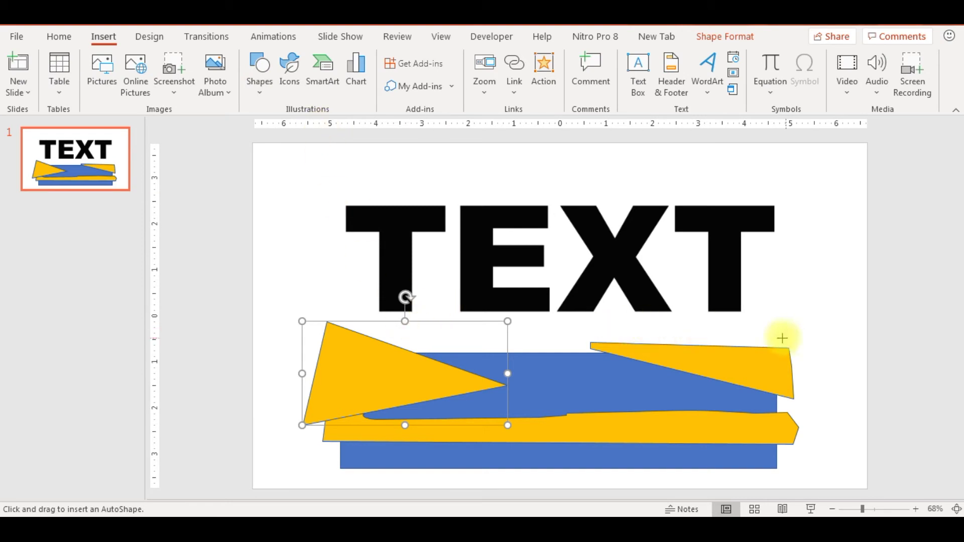
{"action": "double_click", "coordinate": [628, 330]}
{"action": "key", "text": "ctrl+z"}
- Add a gold four-cornered freeform piece over the left-middle of the rectangle
{"action": "left_click", "coordinate": [104, 36]}
{"action": "left_click", "coordinate": [260, 71]}
{"action": "left_click", "coordinate": [320, 132]}
{"action": "left_click", "coordinate": [397, 336]}
{"action": "left_click", "coordinate": [358, 426]}
{"action": "left_click", "coordinate": [545, 426]}
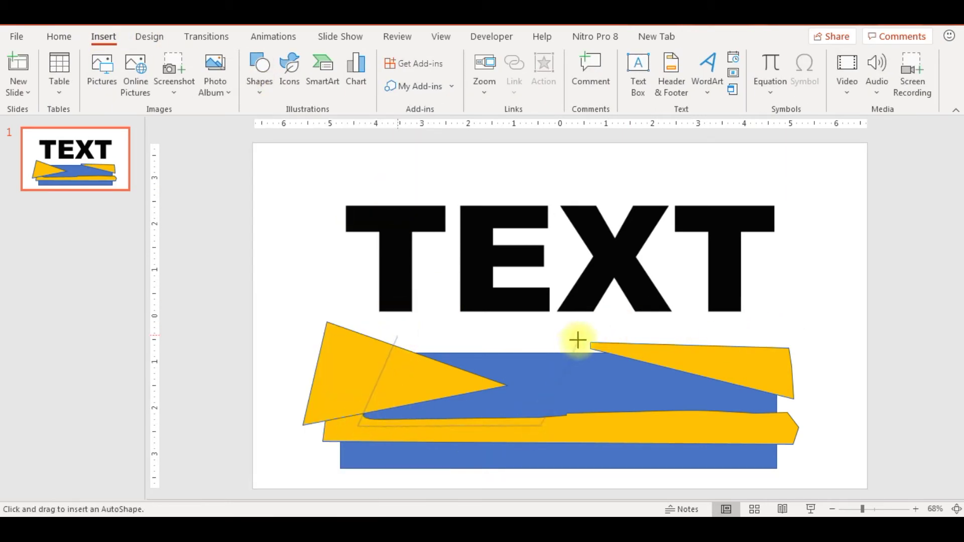
{"action": "left_click", "coordinate": [623, 334]}
{"action": "left_click", "coordinate": [396, 339]}
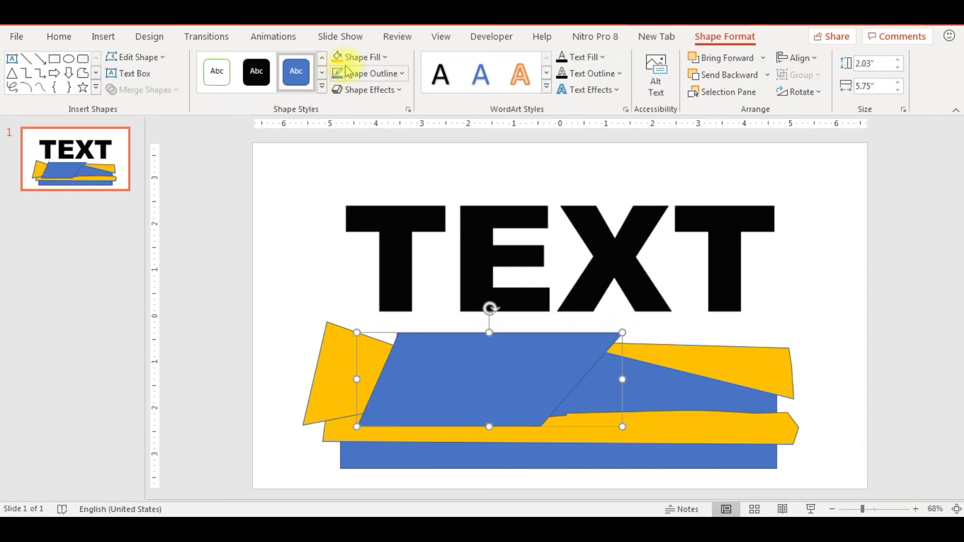
{"action": "left_click", "coordinate": [345, 58]}
- Add a gold freeform piece over the right side of the rectangle
{"action": "left_click", "coordinate": [104, 36]}
{"action": "left_click", "coordinate": [260, 71]}
{"action": "left_click", "coordinate": [395, 185]}
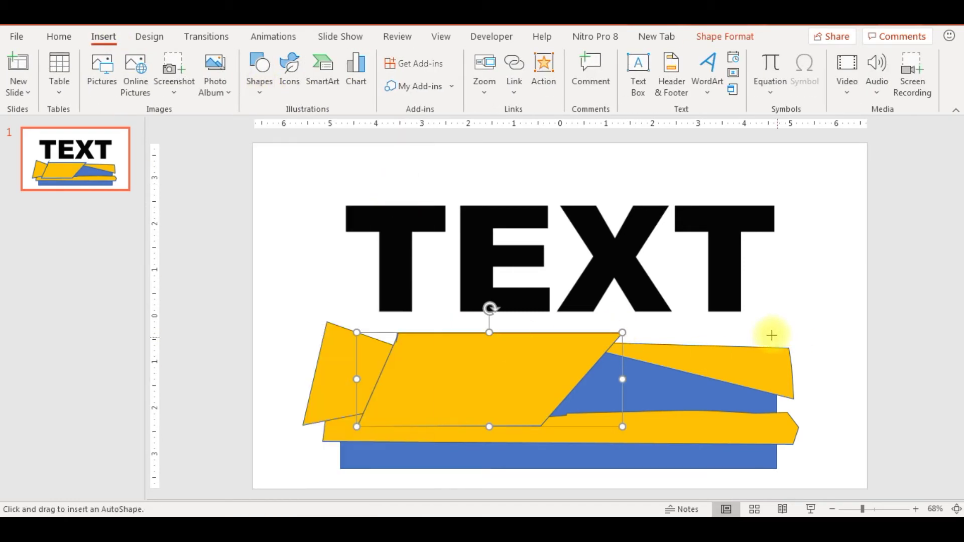
{"action": "left_click", "coordinate": [806, 362]}
{"action": "left_click", "coordinate": [574, 350]}
{"action": "left_click", "coordinate": [543, 433]}
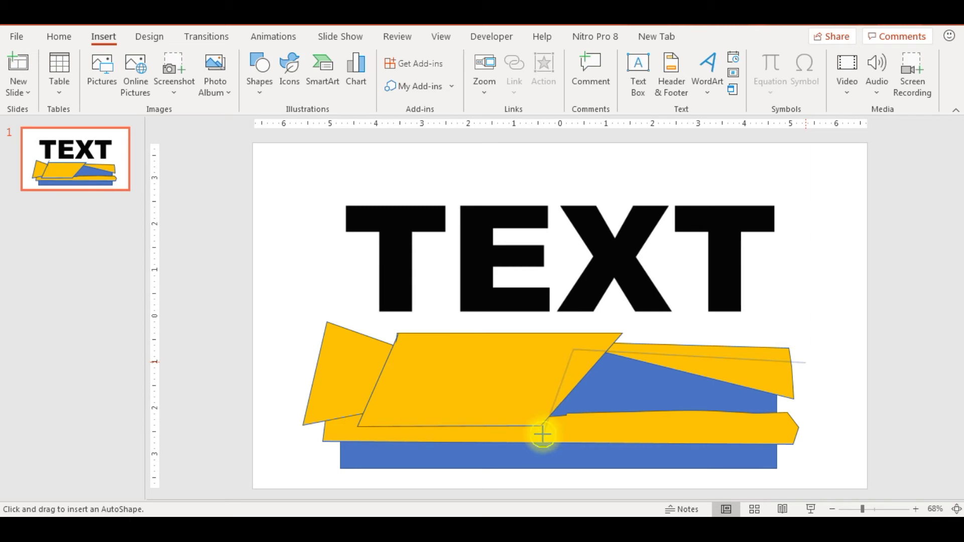
{"action": "left_click", "coordinate": [809, 416]}
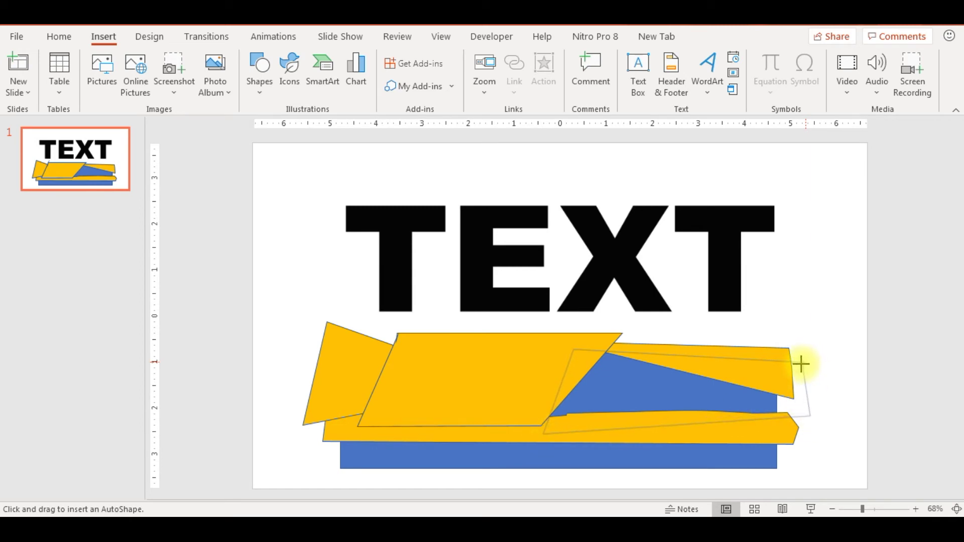
{"action": "left_click", "coordinate": [803, 363]}
- Add a gold freeform piece along the bottom edge
{"action": "left_click", "coordinate": [103, 36]}
{"action": "left_click", "coordinate": [263, 97]}
{"action": "left_click", "coordinate": [395, 186]}
{"action": "left_click", "coordinate": [307, 433]}
{"action": "left_click", "coordinate": [648, 473]}
{"action": "left_click", "coordinate": [323, 479]}
{"action": "left_click", "coordinate": [306, 433]}
- Add a final gold freeform piece near the bottom right, then zoom out to fit the slide
{"action": "left_click", "coordinate": [103, 36]}
{"action": "left_click", "coordinate": [260, 97]}
{"action": "left_click", "coordinate": [396, 185]}
{"action": "left_click", "coordinate": [799, 430]}
{"action": "left_click", "coordinate": [362, 434]}
{"action": "left_click", "coordinate": [366, 465]}
{"action": "left_click", "coordinate": [788, 485]}
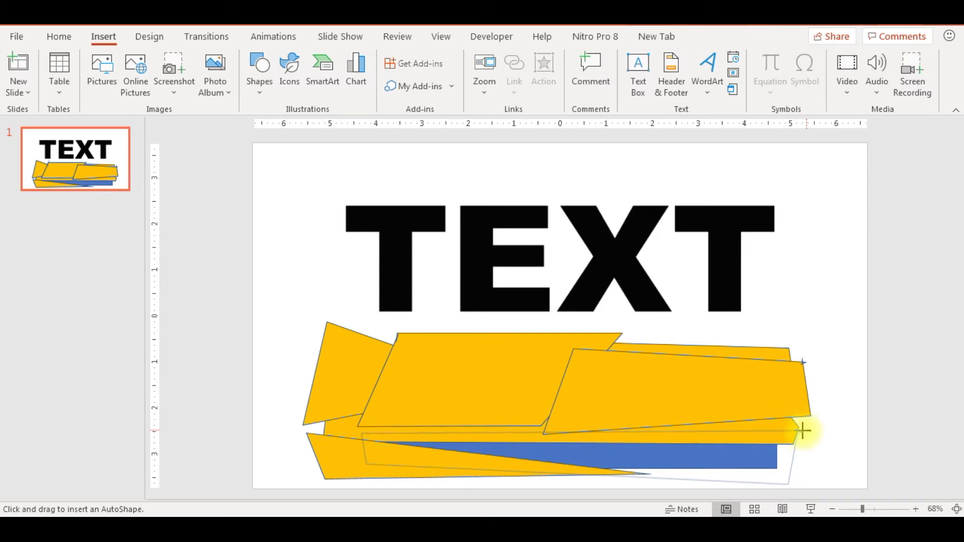
{"action": "left_click", "coordinate": [798, 430]}
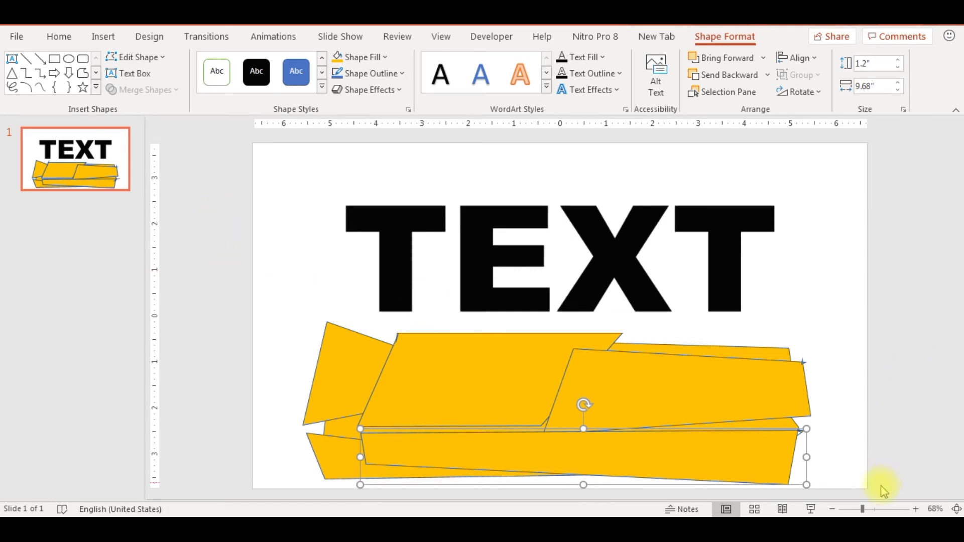
{"action": "left_click_drag", "start_coordinate": [862, 509], "coordinate": [857, 510]}
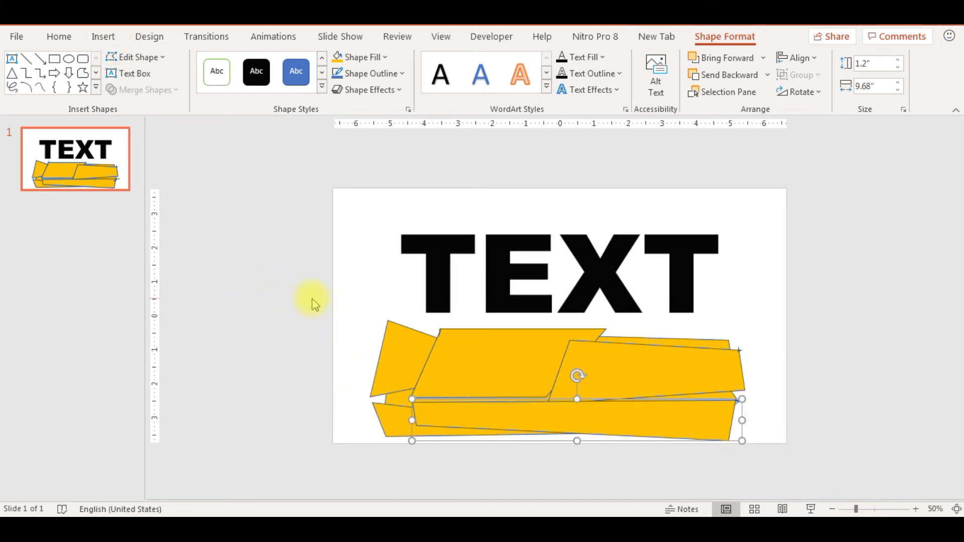
- Select the rectangle and all gold pieces and apply Merge Shapes > Fragment
{"action": "mouse_move", "coordinate": [314, 295]}
{"action": "left_mouse_down"}
{"action": "mouse_move", "coordinate": [491, 441]}
{"action": "mouse_move", "coordinate": [833, 459]}
{"action": "left_mouse_up"}
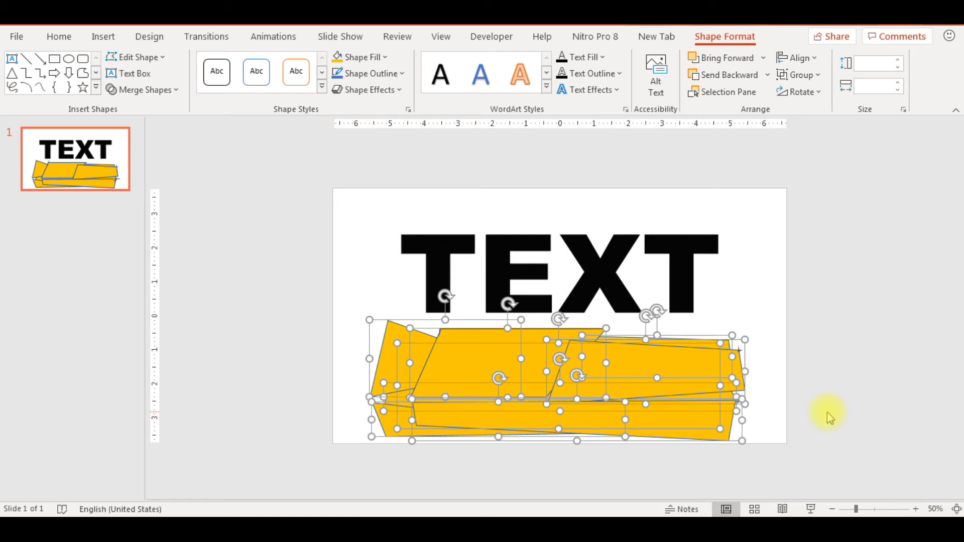
{"action": "left_click", "coordinate": [177, 92]}
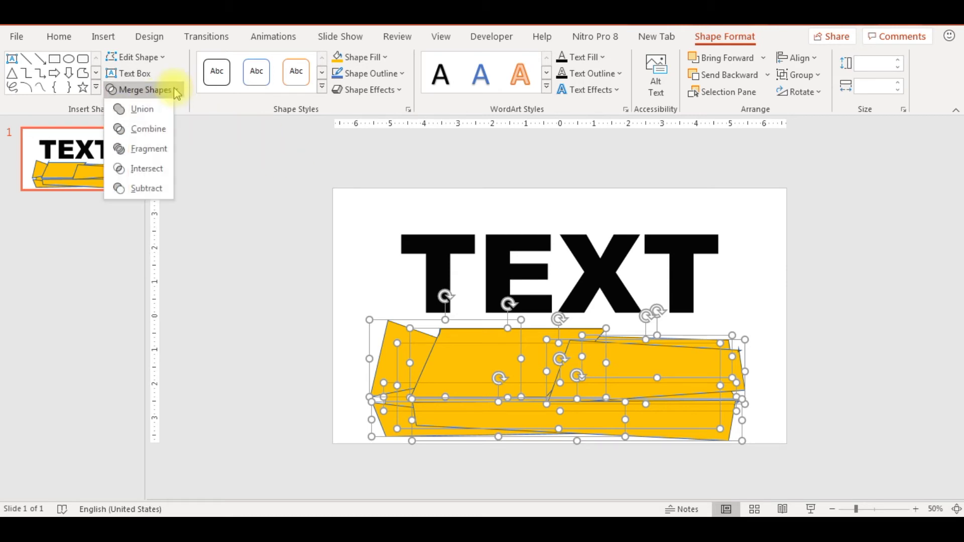
{"action": "left_click", "coordinate": [149, 150]}
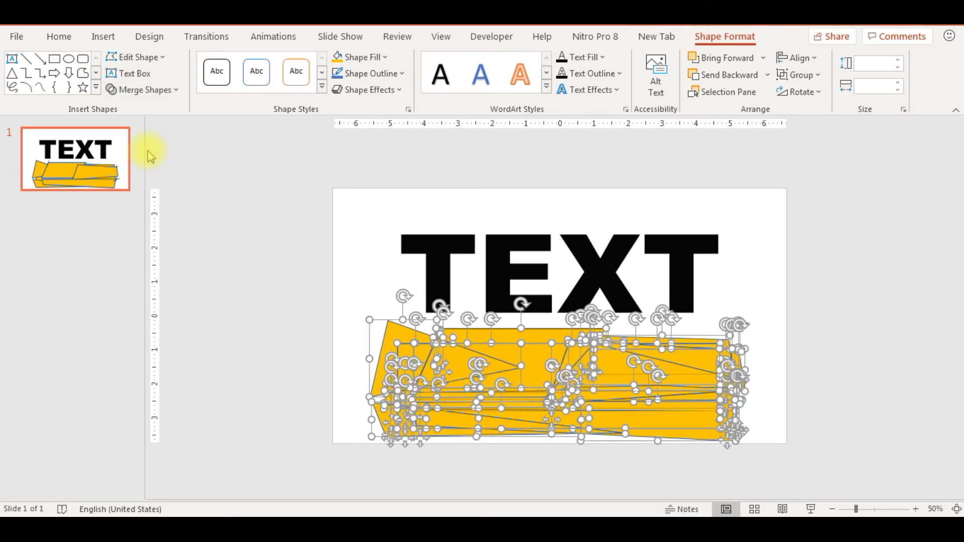
{"action": "left_click", "coordinate": [778, 383]}
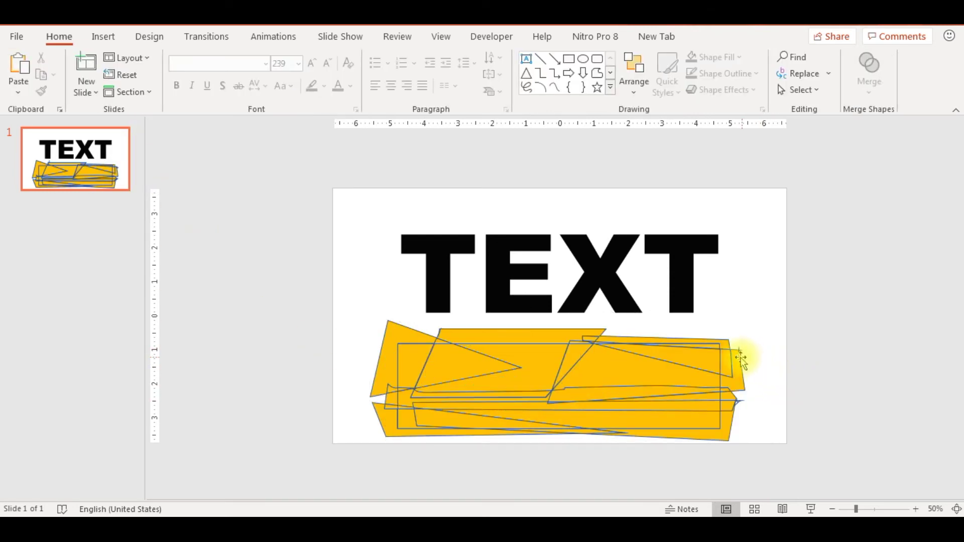
- Delete the stray fragments sticking out at the top-left, top, left and right edges
{"action": "left_click", "coordinate": [390, 340]}
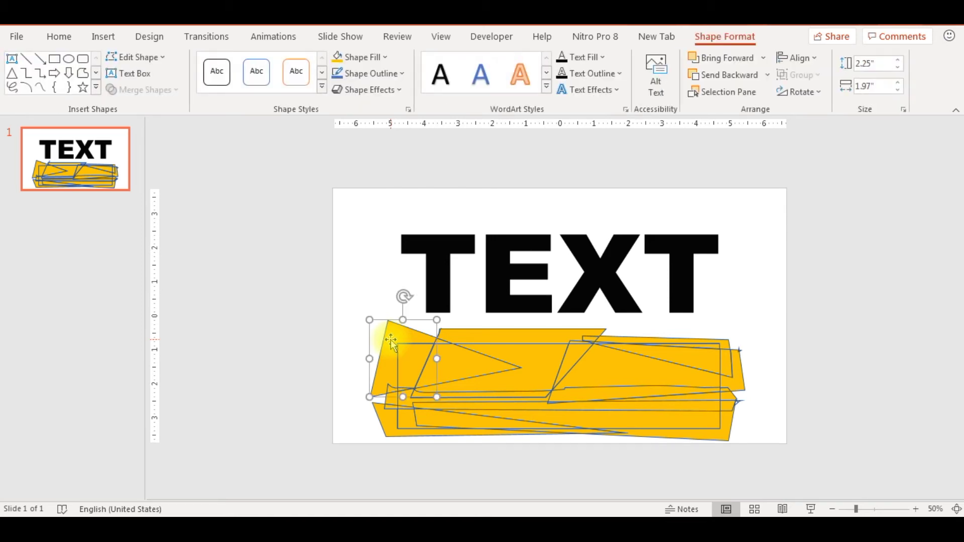
{"action": "key", "text": "Delete"}
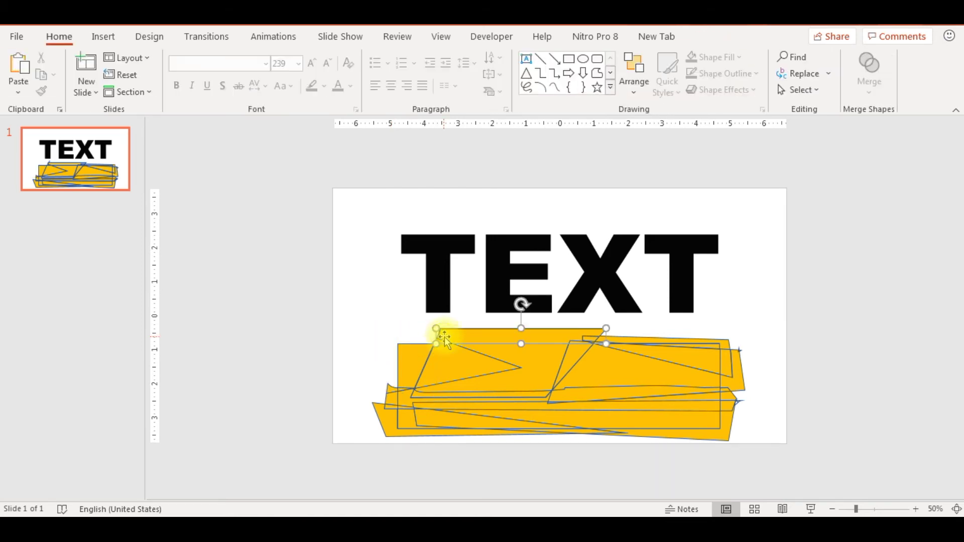
{"action": "left_click", "coordinate": [612, 340]}
{"action": "key", "text": "Delete"}
{"action": "left_click", "coordinate": [727, 364]}
{"action": "key", "text": "Delete"}
{"action": "left_click", "coordinate": [728, 400]}
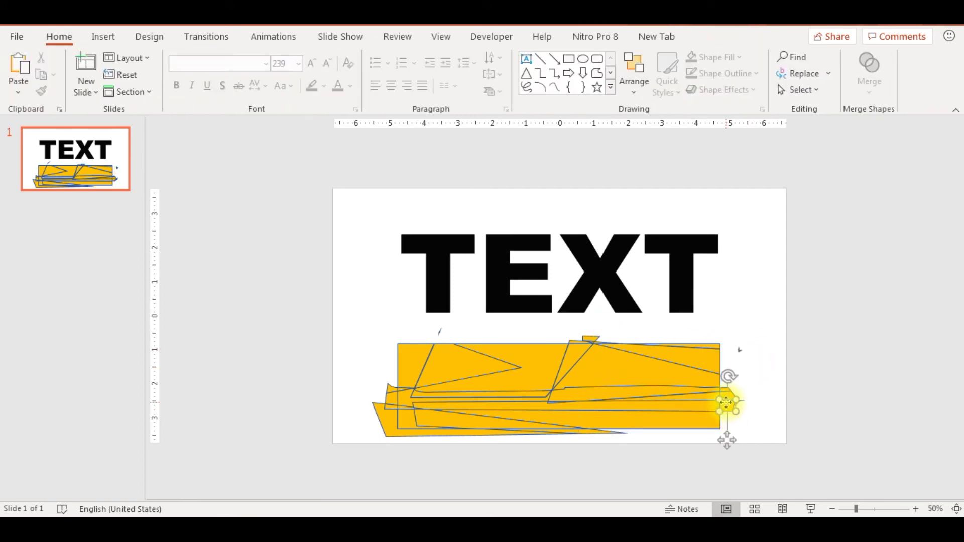
{"action": "key", "text": "Delete"}
{"action": "left_click", "coordinate": [381, 428]}
{"action": "key", "text": "Delete"}
{"action": "left_click", "coordinate": [385, 402]}
{"action": "left_click_drag", "start_coordinate": [323, 323], "coordinate": [422, 454]}
{"action": "left_click_drag", "start_coordinate": [810, 323], "coordinate": [723, 474]}
{"action": "key", "text": "Delete"}
- Clear the remaining strays along the top and bottom, then select all fragments at 57% zoom
{"action": "left_click_drag", "start_coordinate": [320, 304], "coordinate": [817, 356]}
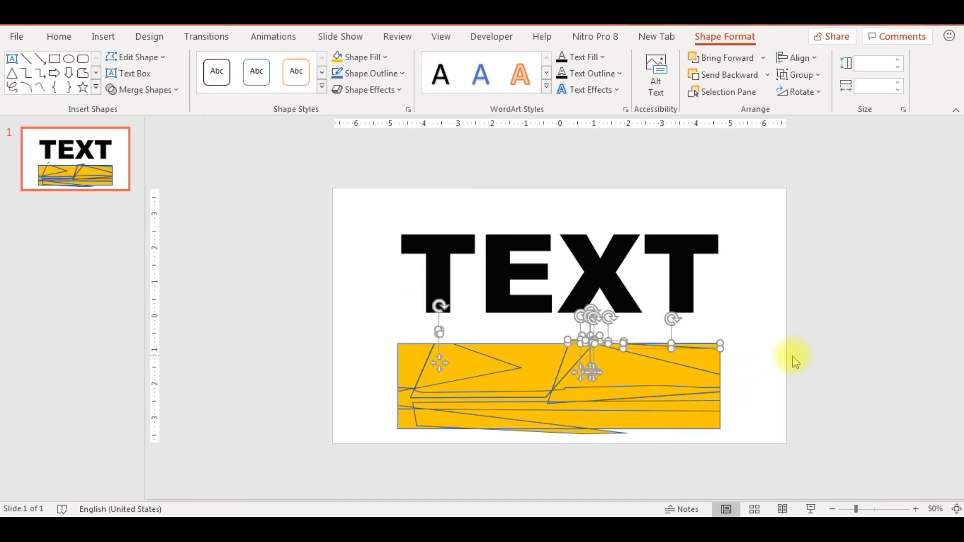
{"action": "key", "text": "Delete"}
{"action": "left_click", "coordinate": [588, 334]}
{"action": "key", "text": "Delete"}
{"action": "mouse_move", "coordinate": [299, 285]}
{"action": "left_mouse_down"}
{"action": "mouse_move", "coordinate": [675, 377]}
{"action": "mouse_move", "coordinate": [665, 381]}
{"action": "left_mouse_up"}
{"action": "key", "text": "Delete"}
{"action": "left_click_drag", "start_coordinate": [324, 398], "coordinate": [754, 463]}
{"action": "key", "text": "Delete"}
{"action": "left_click_drag", "start_coordinate": [856, 509], "coordinate": [859, 510]}
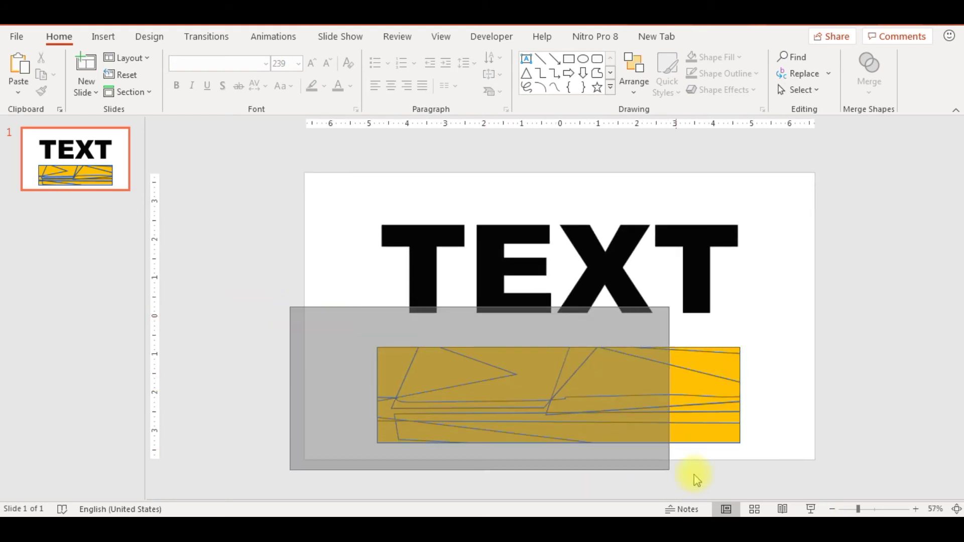
{"action": "left_click_drag", "start_coordinate": [406, 354], "coordinate": [785, 476]}
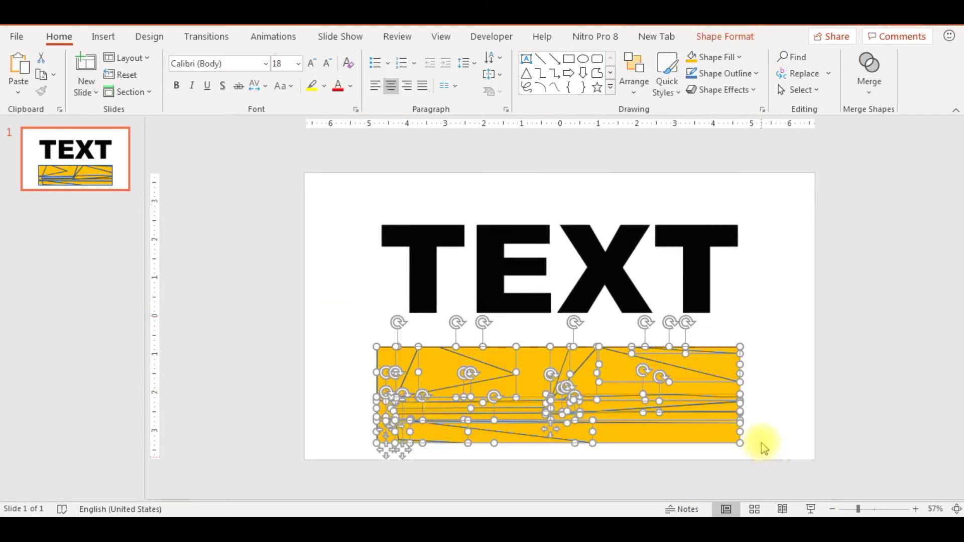
- Change the outline of all selected fragments so thin white seams show the cuts
{"action": "left_click", "coordinate": [714, 40]}
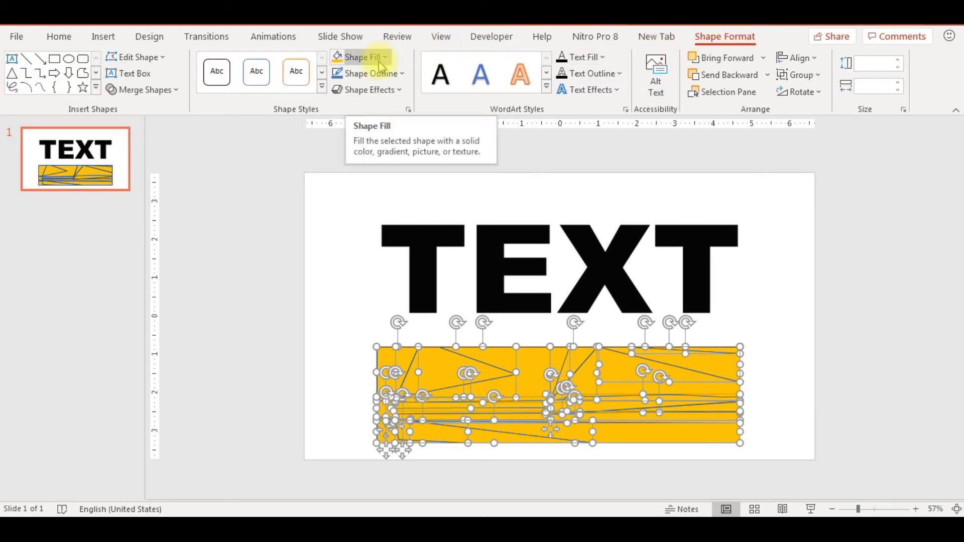
{"action": "left_click", "coordinate": [402, 75]}
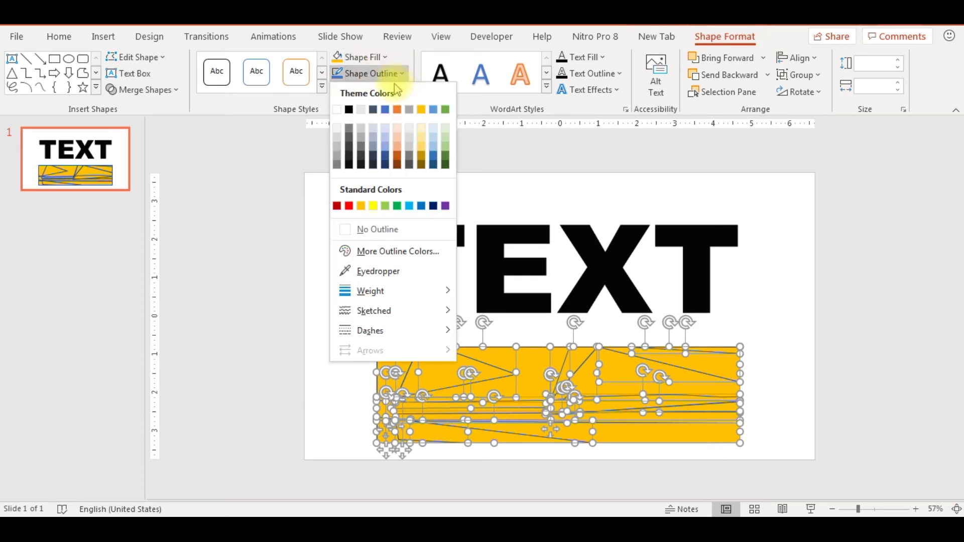
{"action": "left_click", "coordinate": [373, 230]}
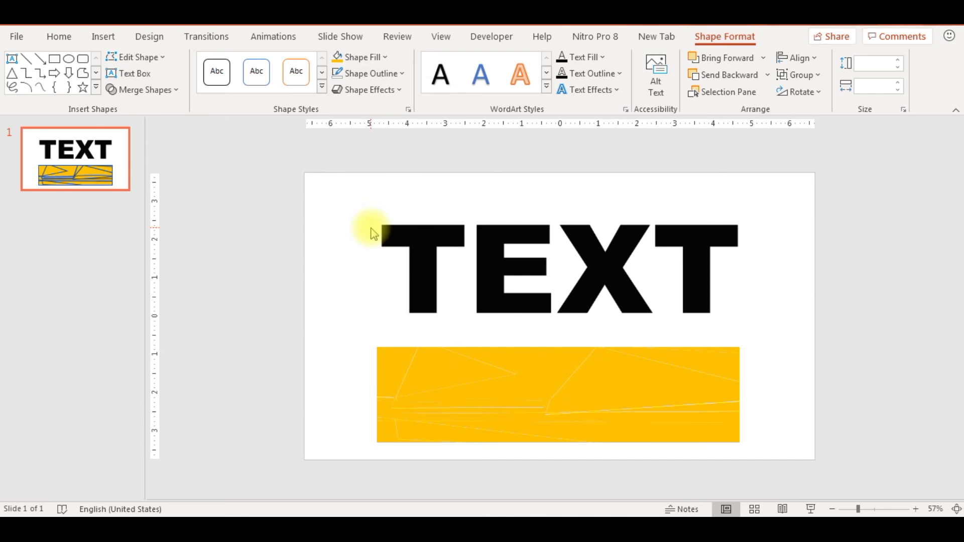
{"action": "left_click", "coordinate": [372, 232]}
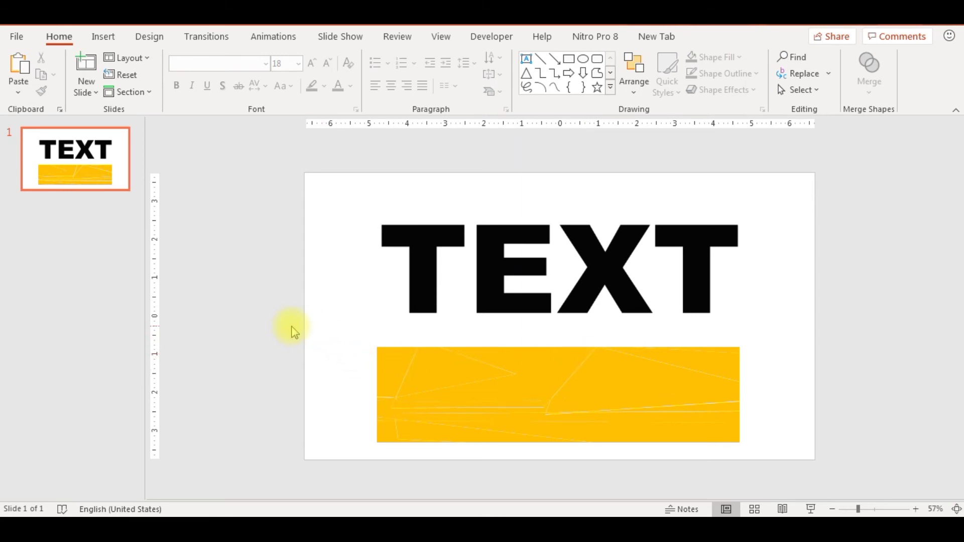
- Group all the yellow fragments into one shape, then select the black TEXT picture
{"action": "mouse_move", "coordinate": [293, 330]}
{"action": "left_mouse_down"}
{"action": "mouse_move", "coordinate": [742, 470]}
{"action": "mouse_move", "coordinate": [845, 466]}
{"action": "left_mouse_up"}
{"action": "right_click", "coordinate": [711, 367]}
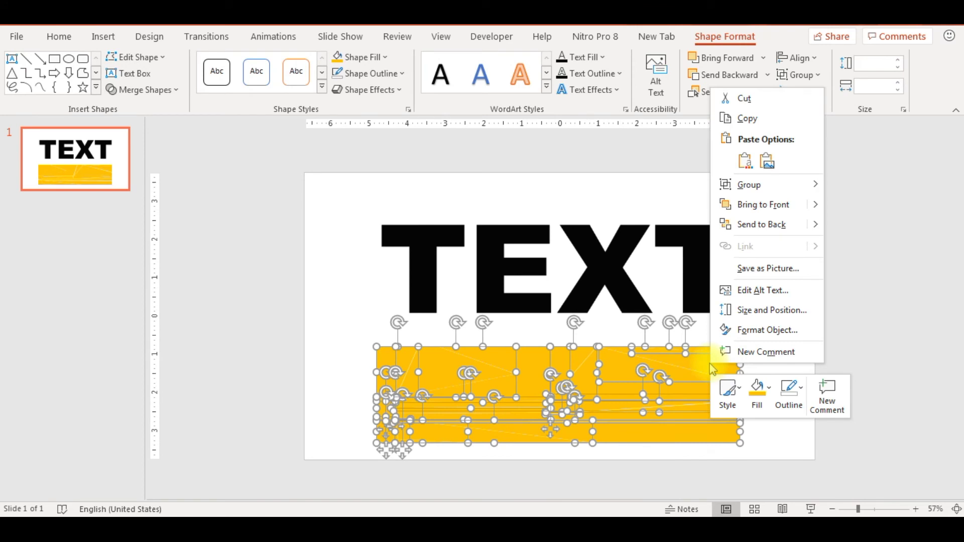
{"action": "left_click", "coordinate": [854, 186]}
{"action": "key", "text": "Escape"}
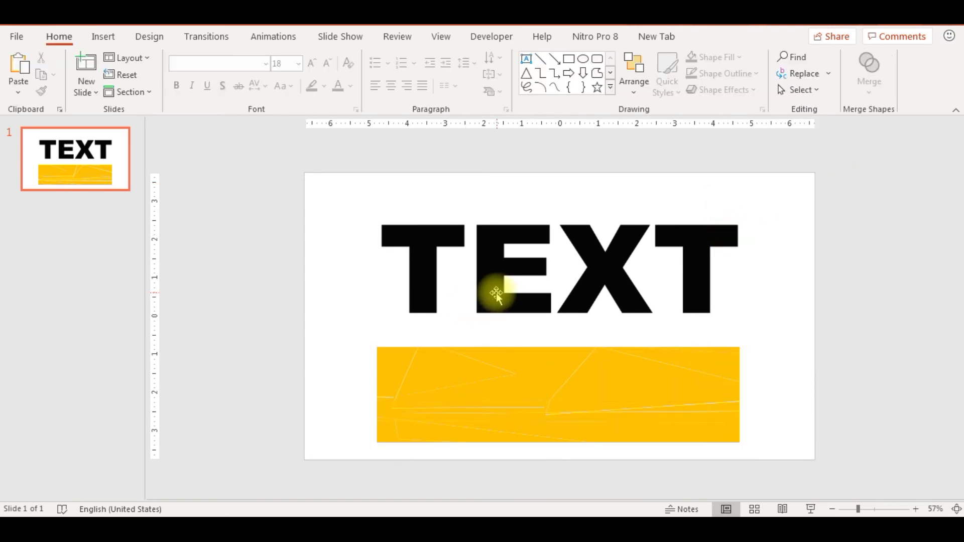
{"action": "left_click", "coordinate": [496, 293]}
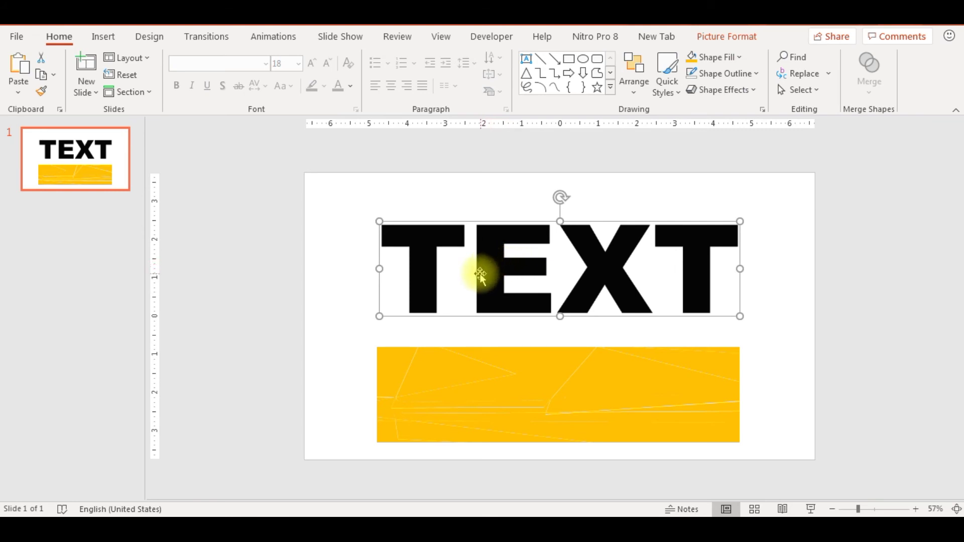
- Give the grouped yellow rectangle a Picture or texture fill from the Clipboard TEXT image
{"action": "left_click", "coordinate": [420, 374]}
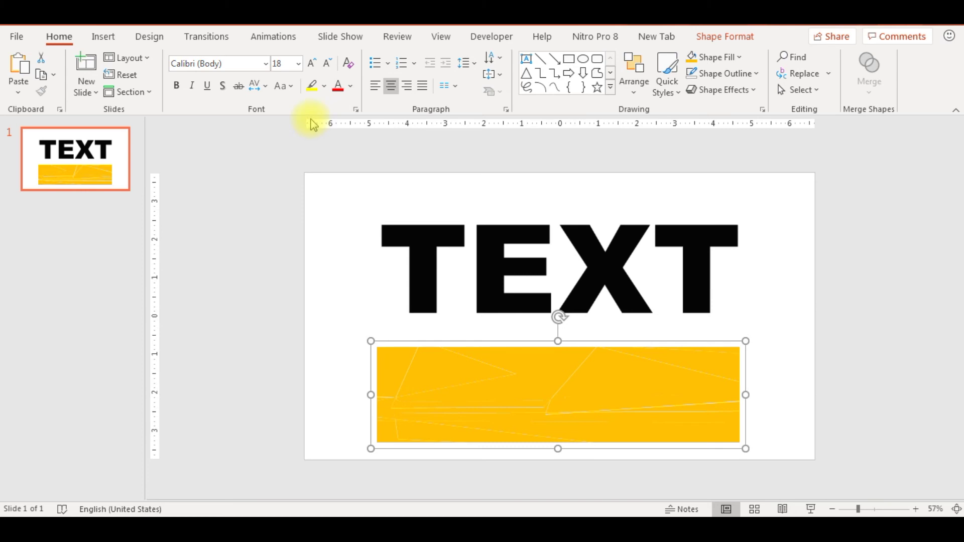
{"action": "left_click", "coordinate": [734, 37]}
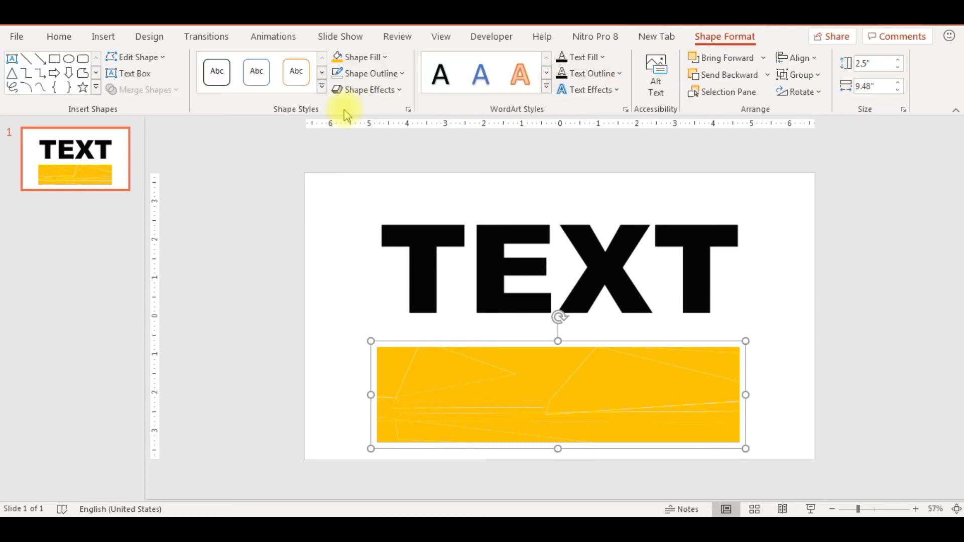
{"action": "left_click", "coordinate": [408, 110]}
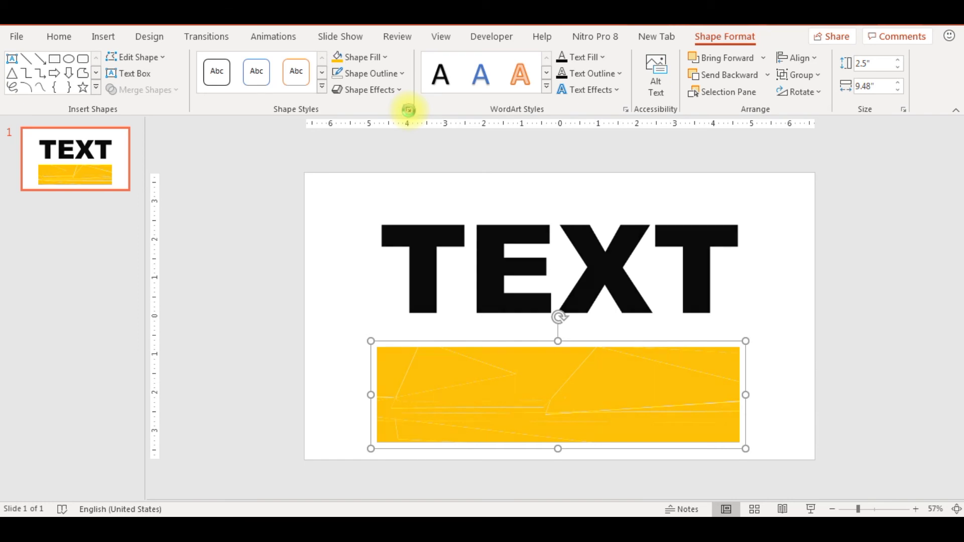
{"action": "left_click", "coordinate": [796, 212]}
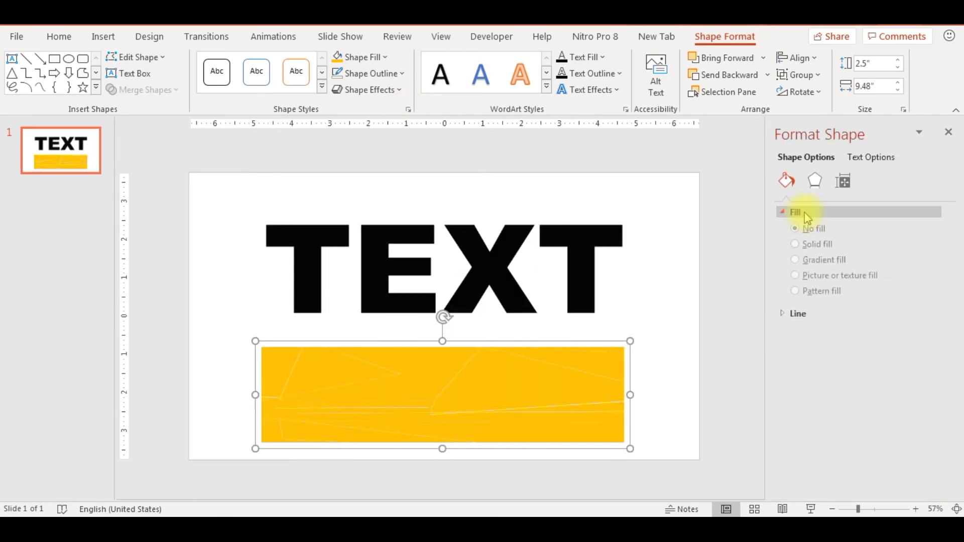
{"action": "left_click", "coordinate": [796, 282]}
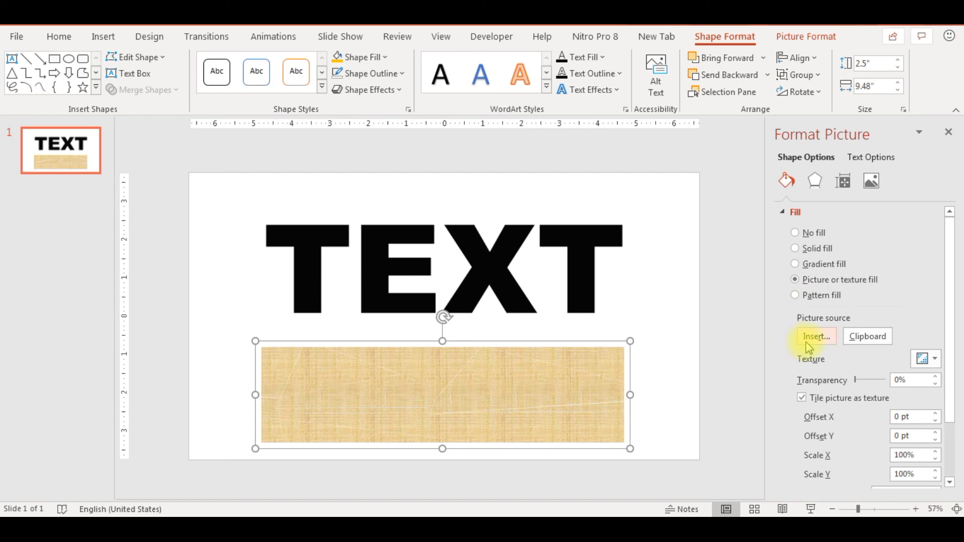
{"action": "left_click", "coordinate": [875, 344]}
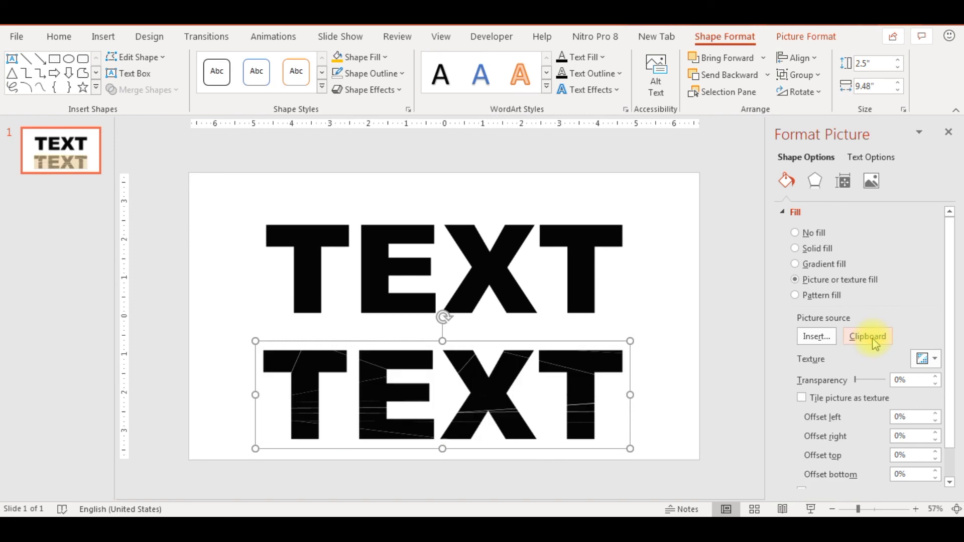
{"action": "left_click", "coordinate": [732, 361]}
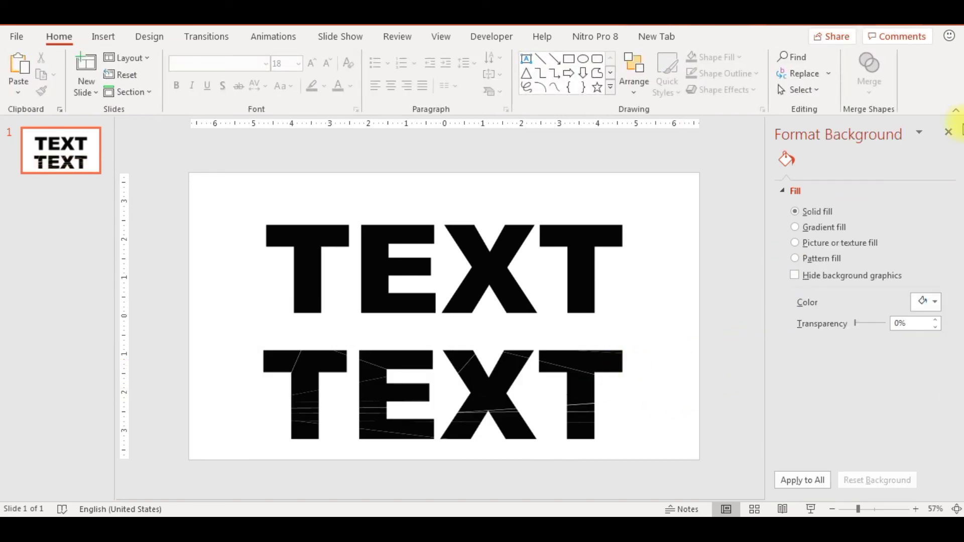
- Close the Format Background pane, zoom to 178%, and test-move the X/T bottom strip, then undo
{"action": "left_click", "coordinate": [950, 137]}
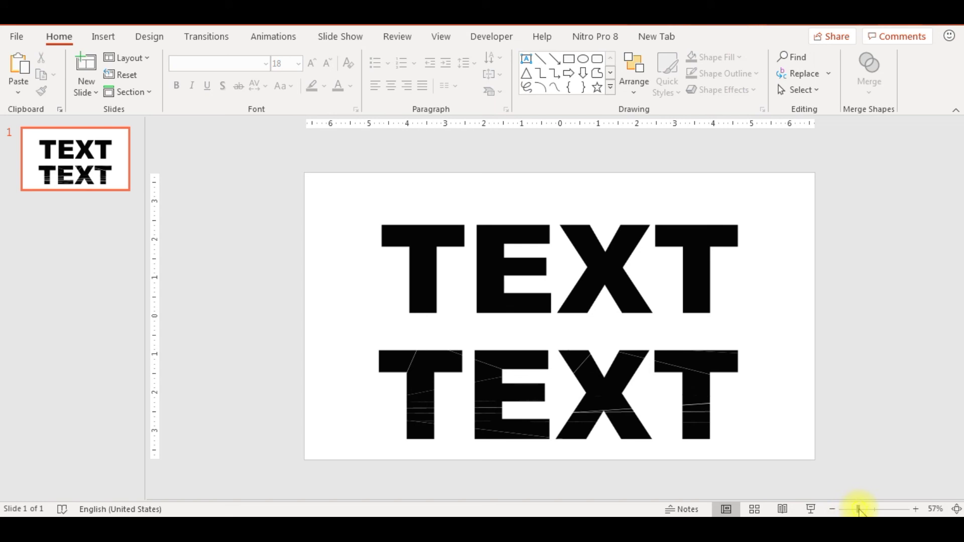
{"action": "left_click_drag", "start_coordinate": [859, 510], "coordinate": [879, 510]}
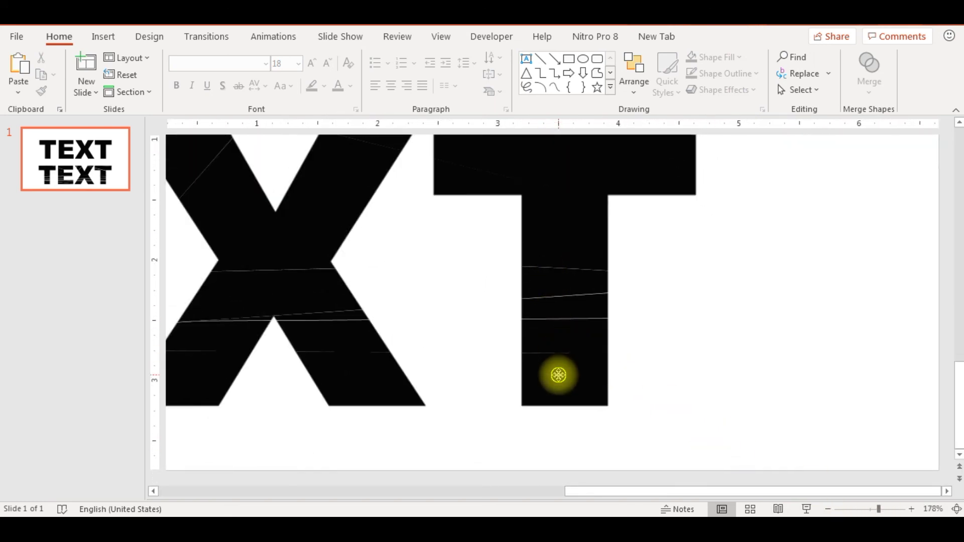
{"action": "left_click", "coordinate": [559, 375]}
{"action": "left_click_drag", "start_coordinate": [558, 375], "coordinate": [558, 397]}
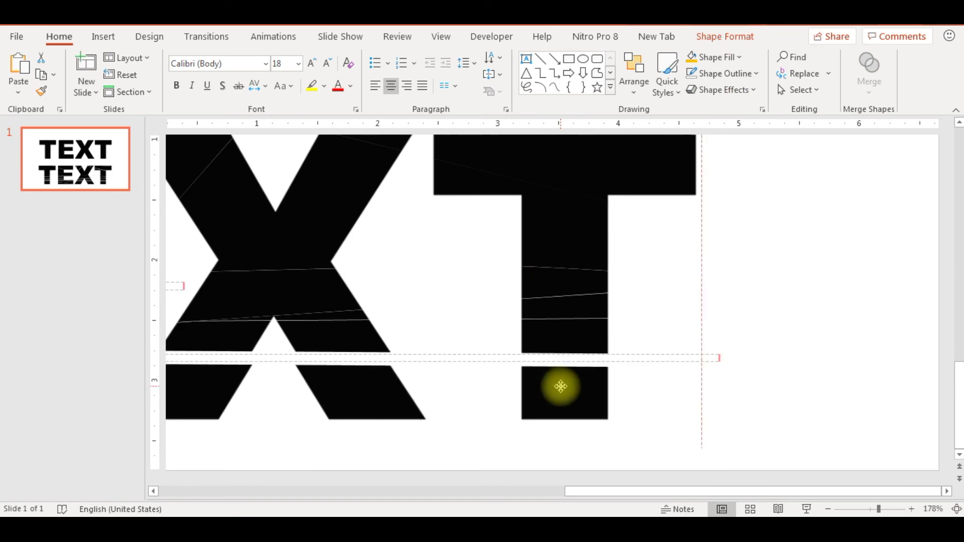
{"action": "left_click_drag", "start_coordinate": [559, 397], "coordinate": [559, 387]}
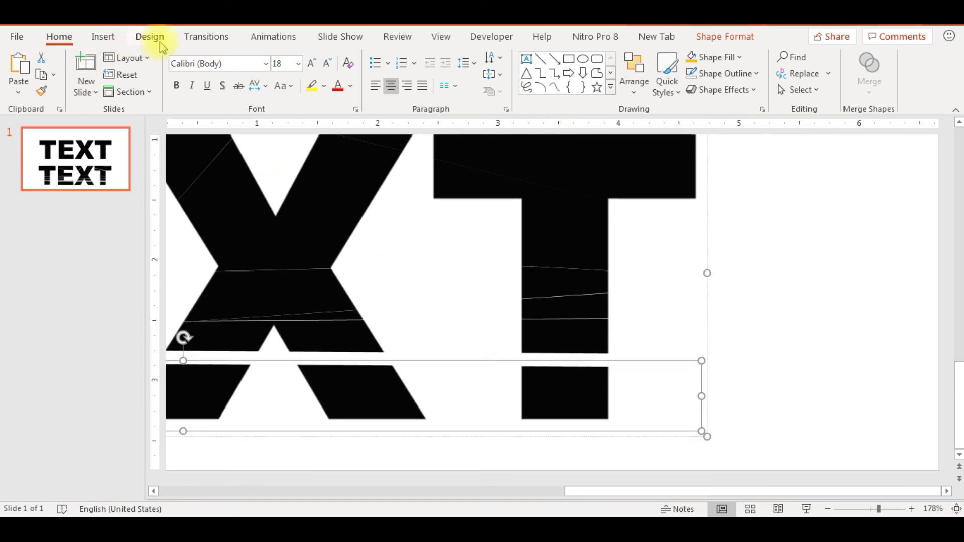
{"action": "key", "text": "ctrl+z"}
{"action": "key", "text": "ctrl+z"}
- Deselect the strip and zoom back out to 51% to view the whole slide
{"action": "left_click", "coordinate": [781, 402]}
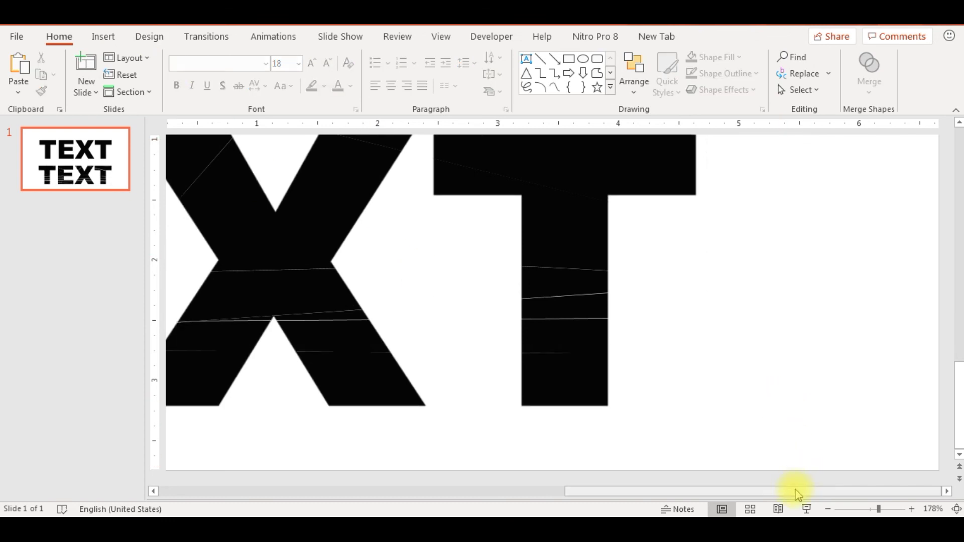
{"action": "left_click_drag", "start_coordinate": [879, 509], "coordinate": [852, 509]}
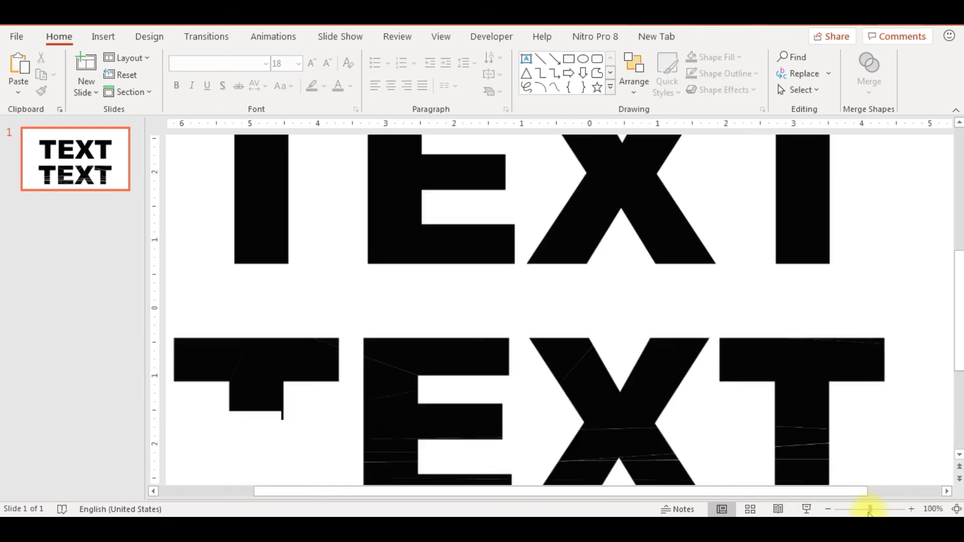
{"action": "left_click_drag", "start_coordinate": [852, 509], "coordinate": [851, 509]}
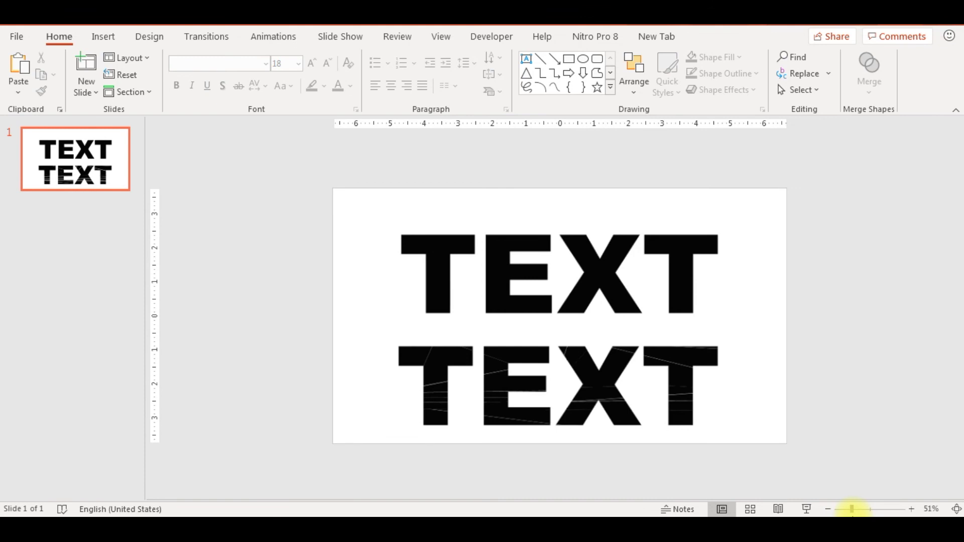